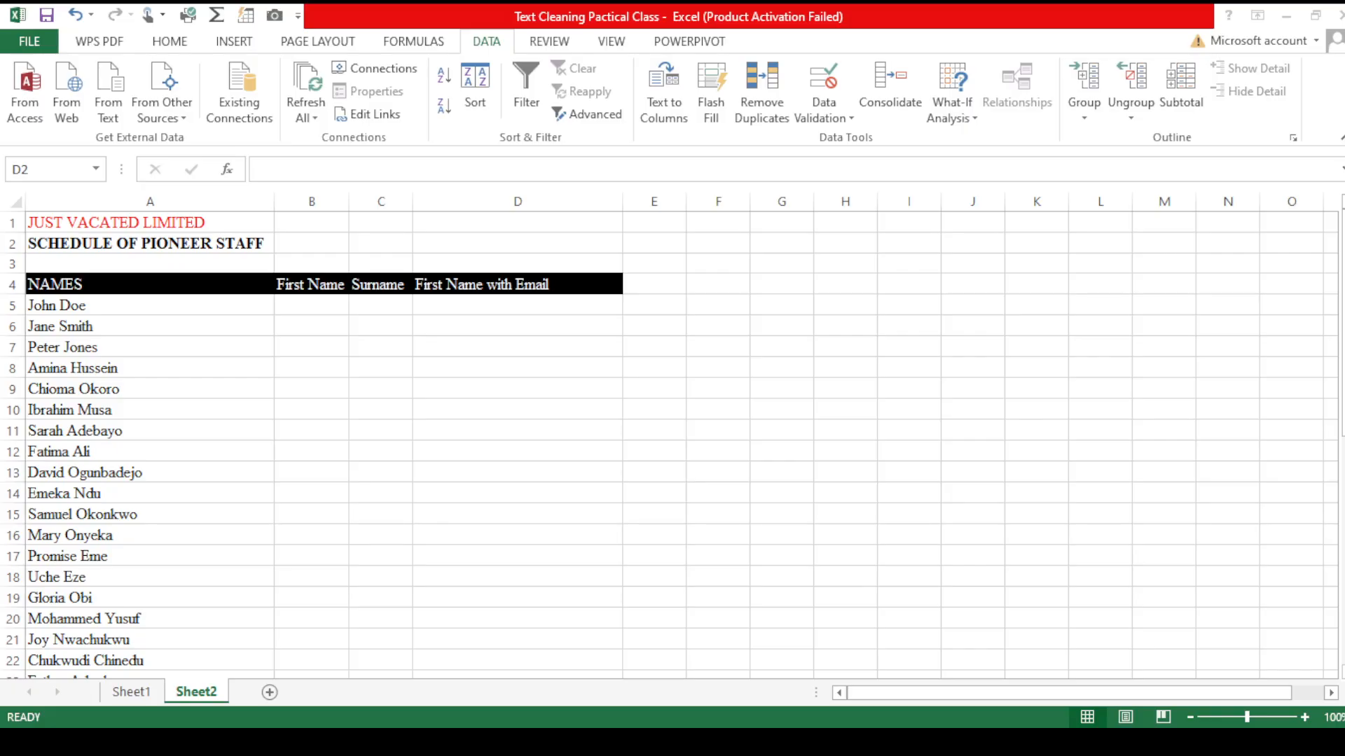
Step: Enter a FIND formula in B5 returning the position of the space in A5: =FIND(" ",A5)
left_click(565, 665)
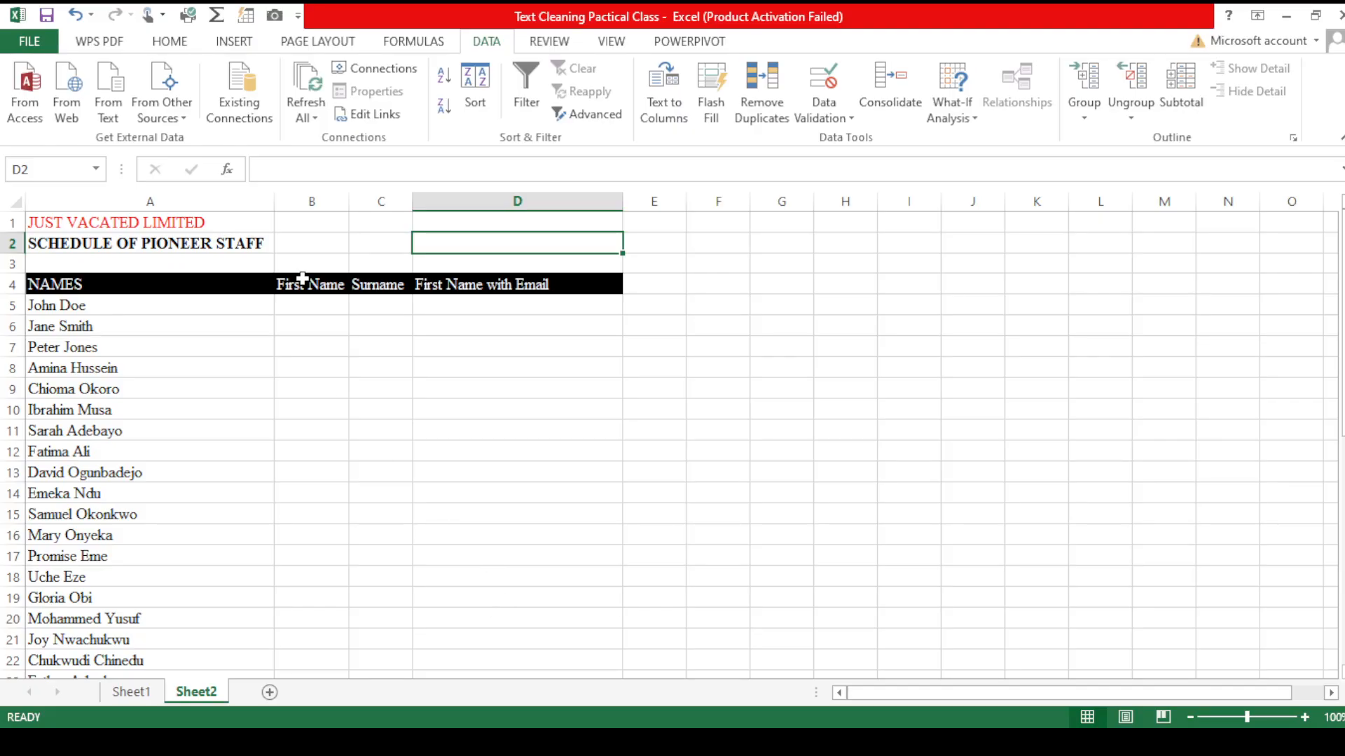
left_click(303, 301)
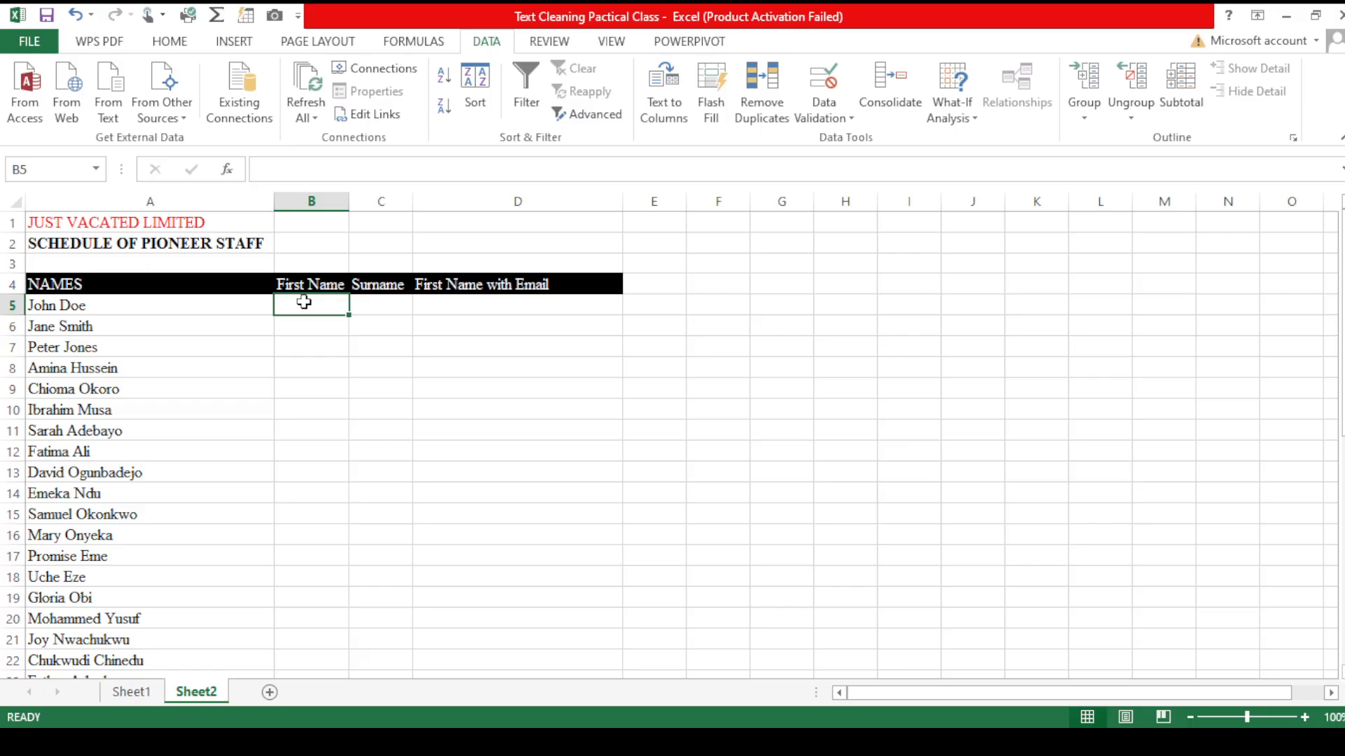
type("=find")
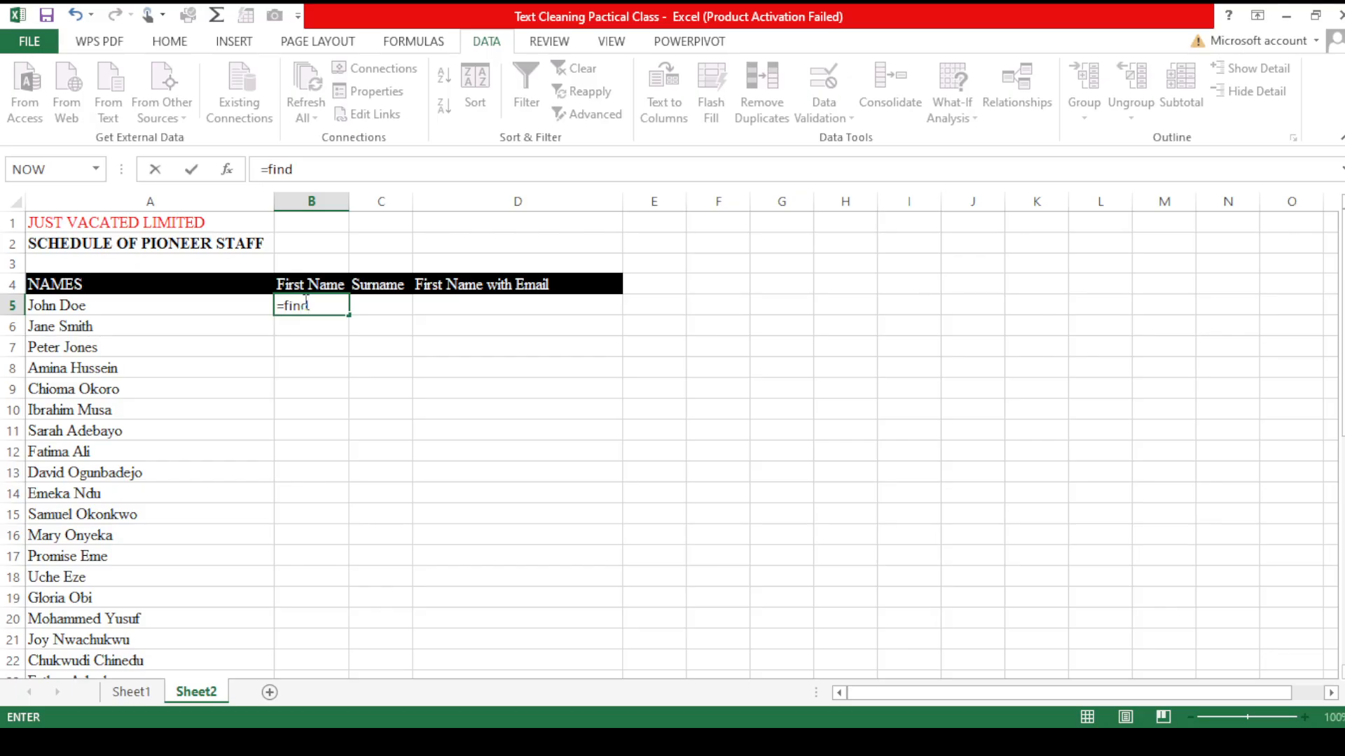
key("Tab")
type("\" \",")
left_click(65, 307)
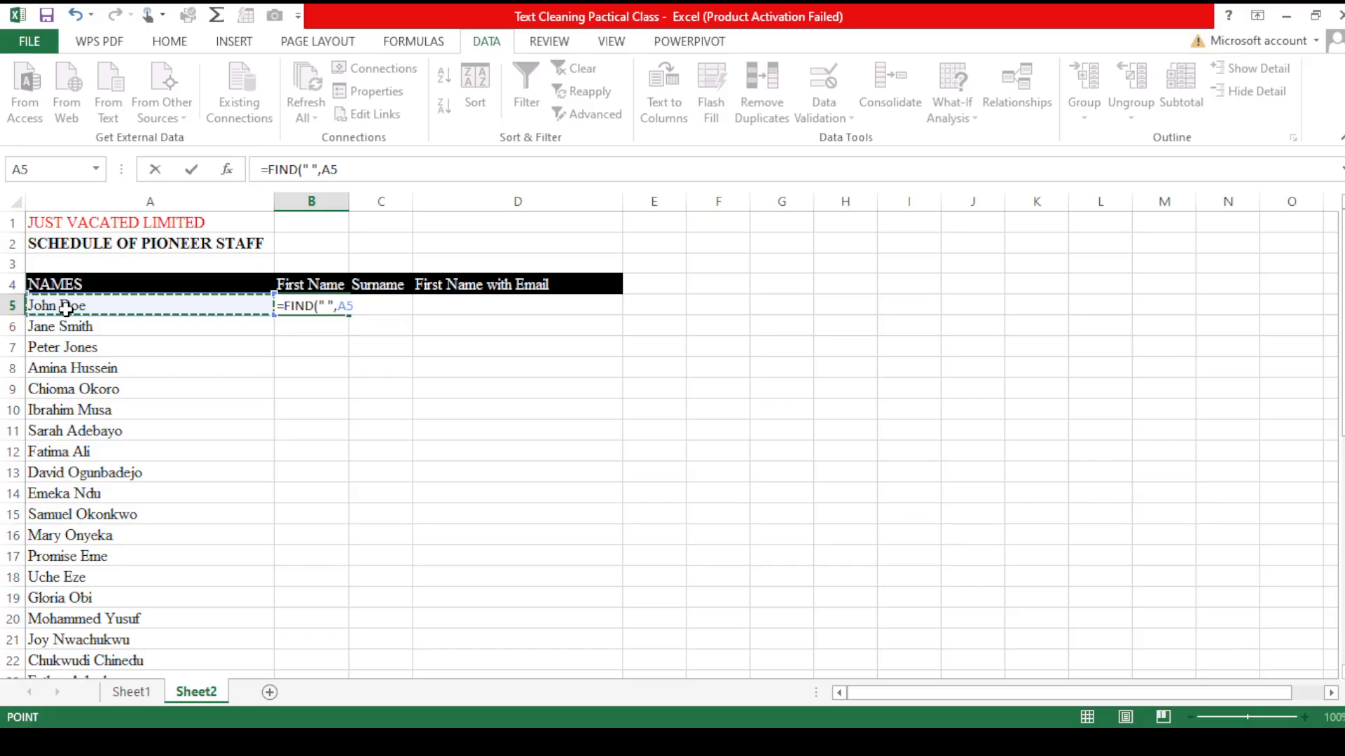
type(")")
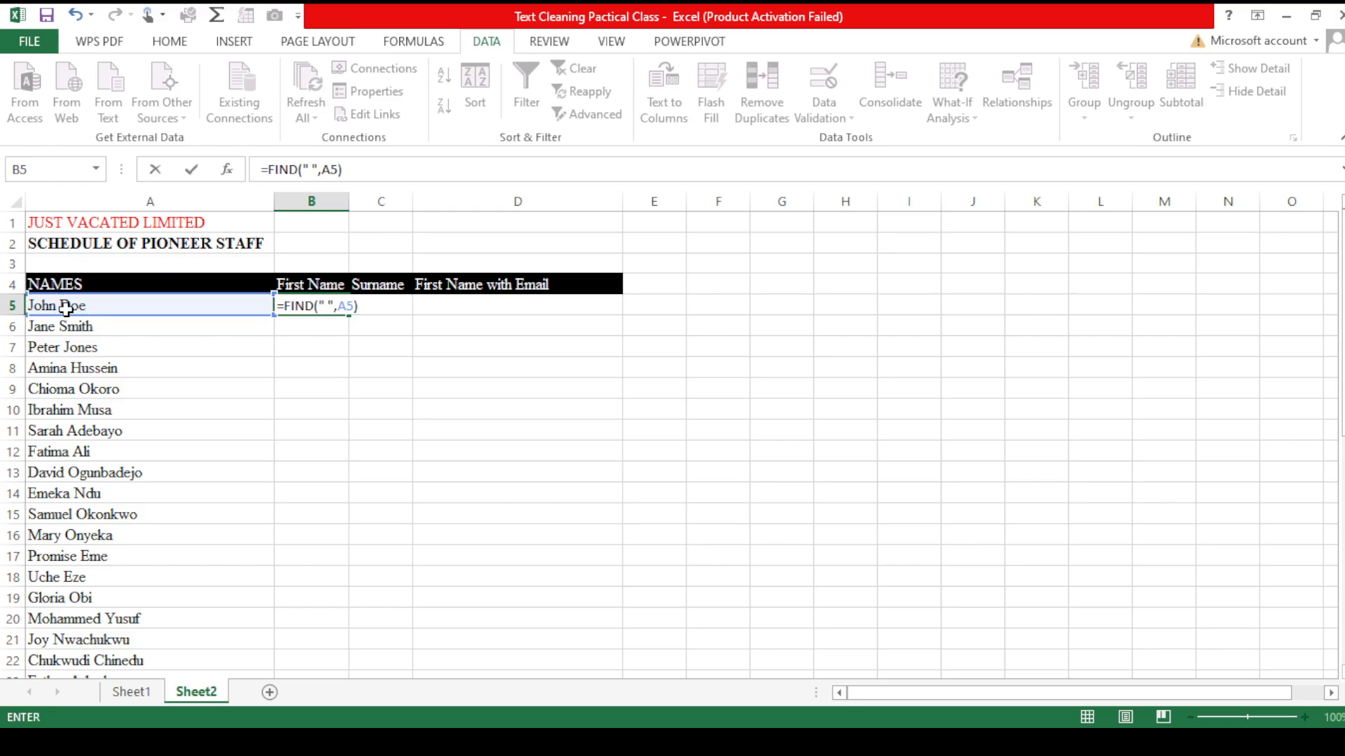
key("Return")
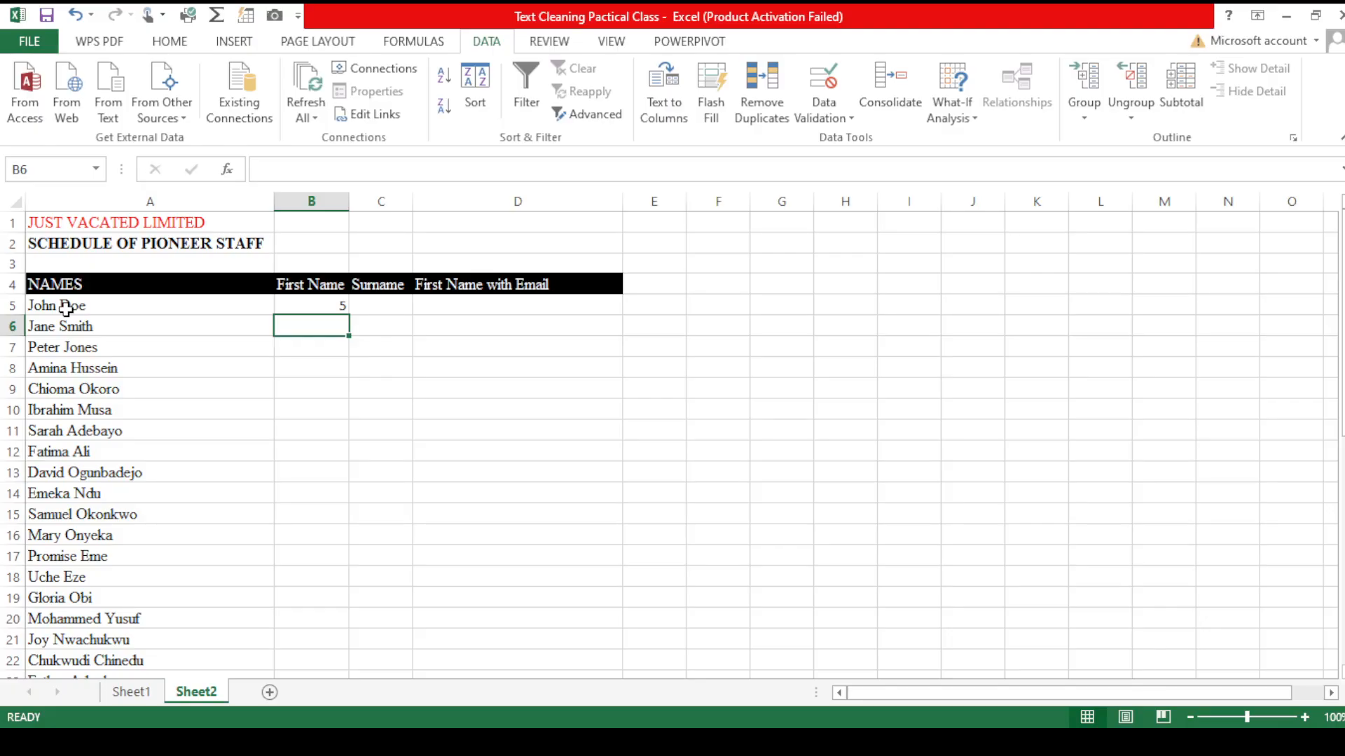
Step: Replace B5 with a formula extracting the first name: =LEFT(A5, FIND(" ",A5)-1)
left_click(326, 306)
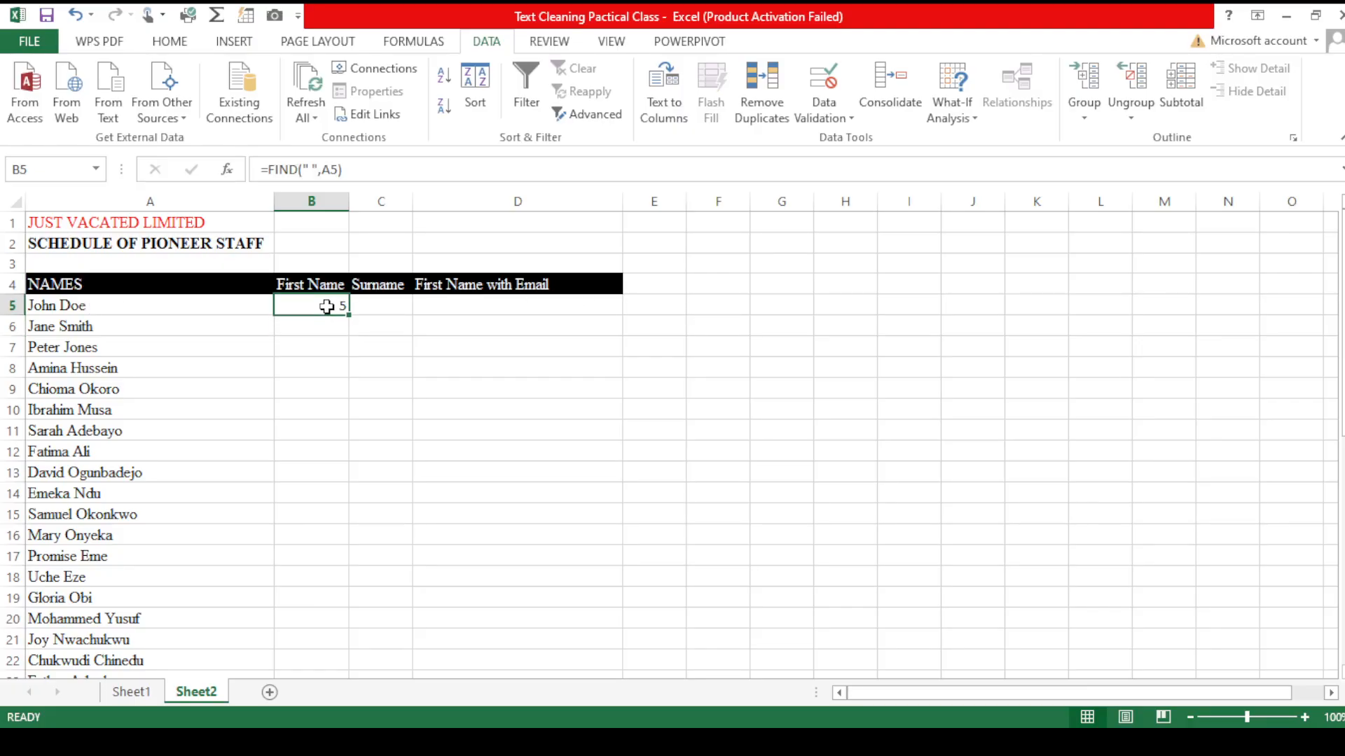
key("BackSpace")
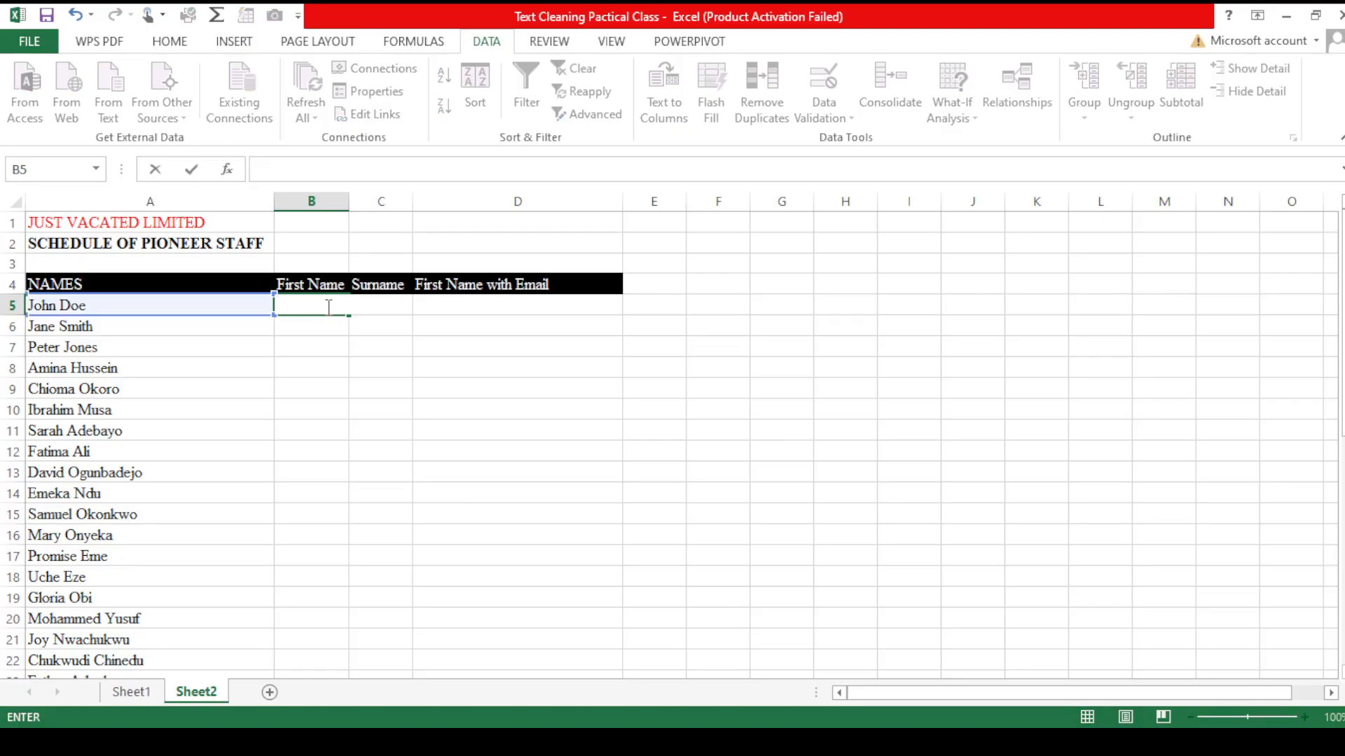
type("=")
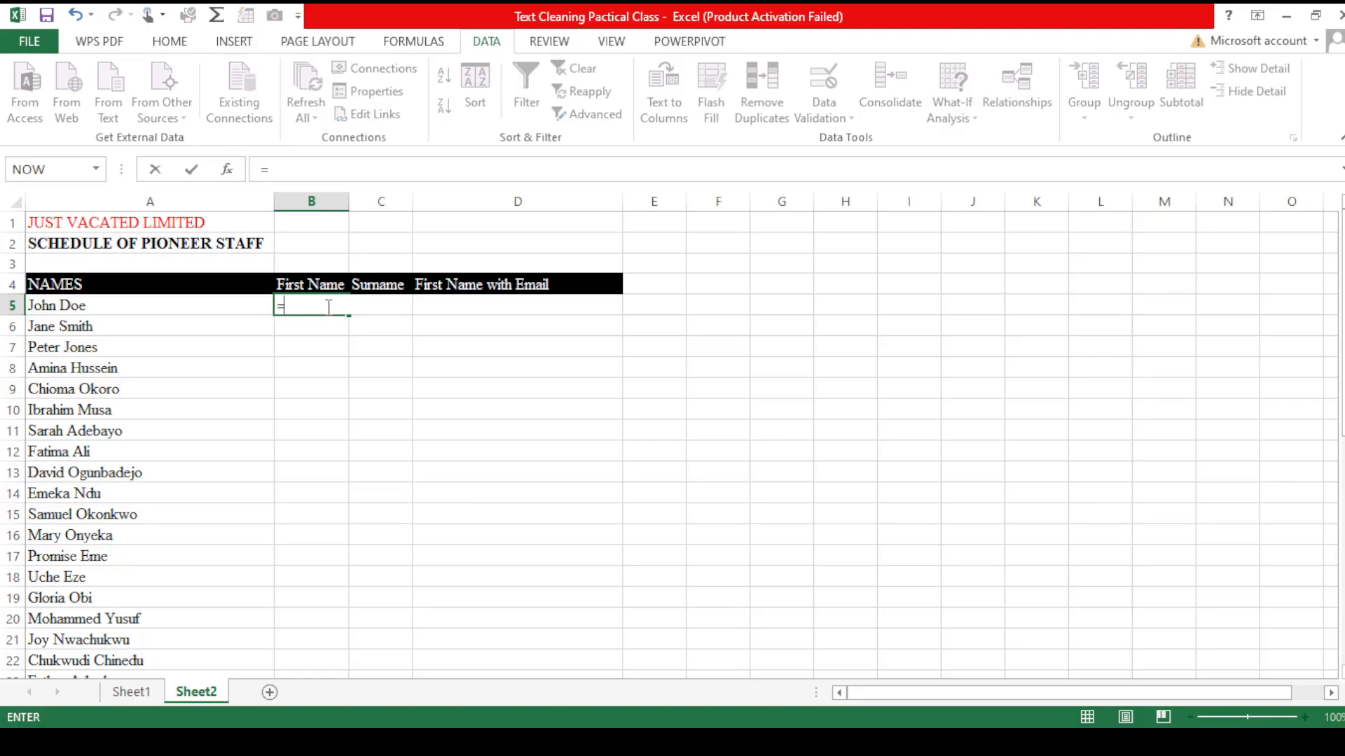
type("lef")
key("Tab")
left_click(214, 306)
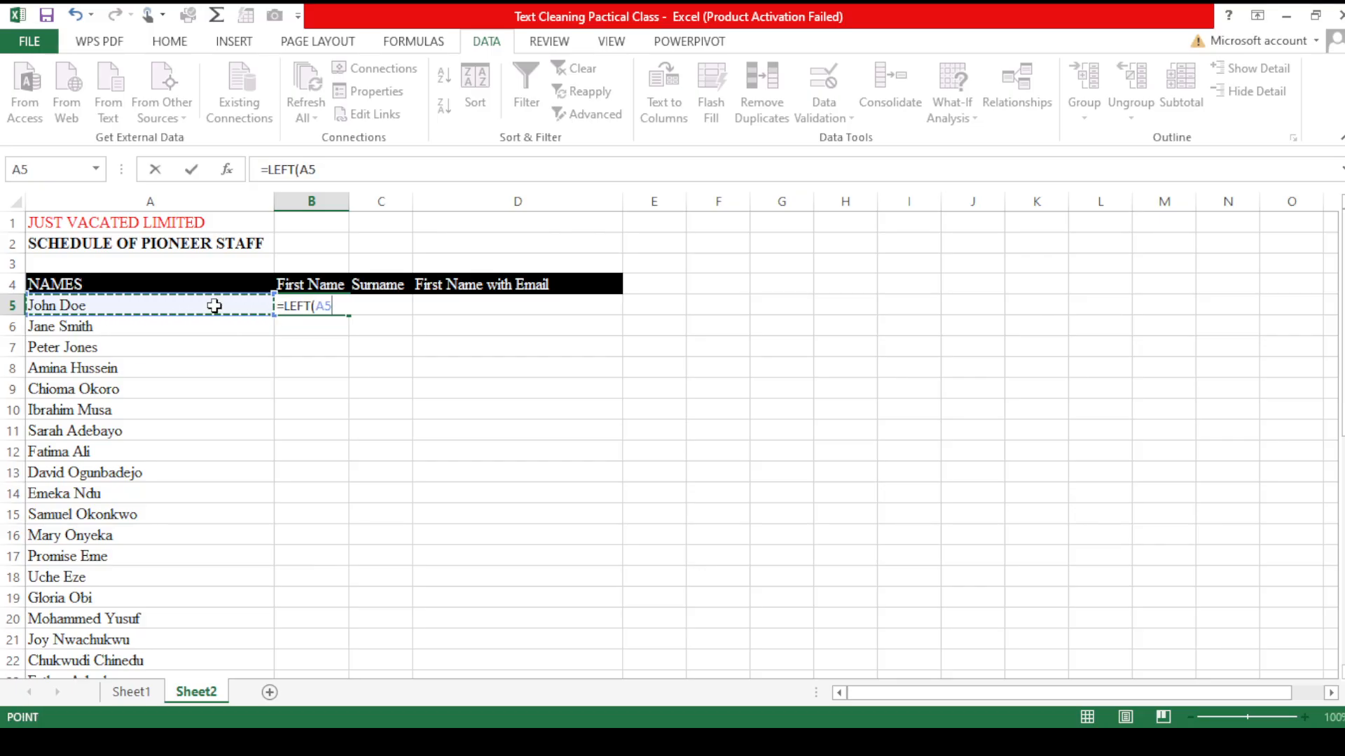
type(",")
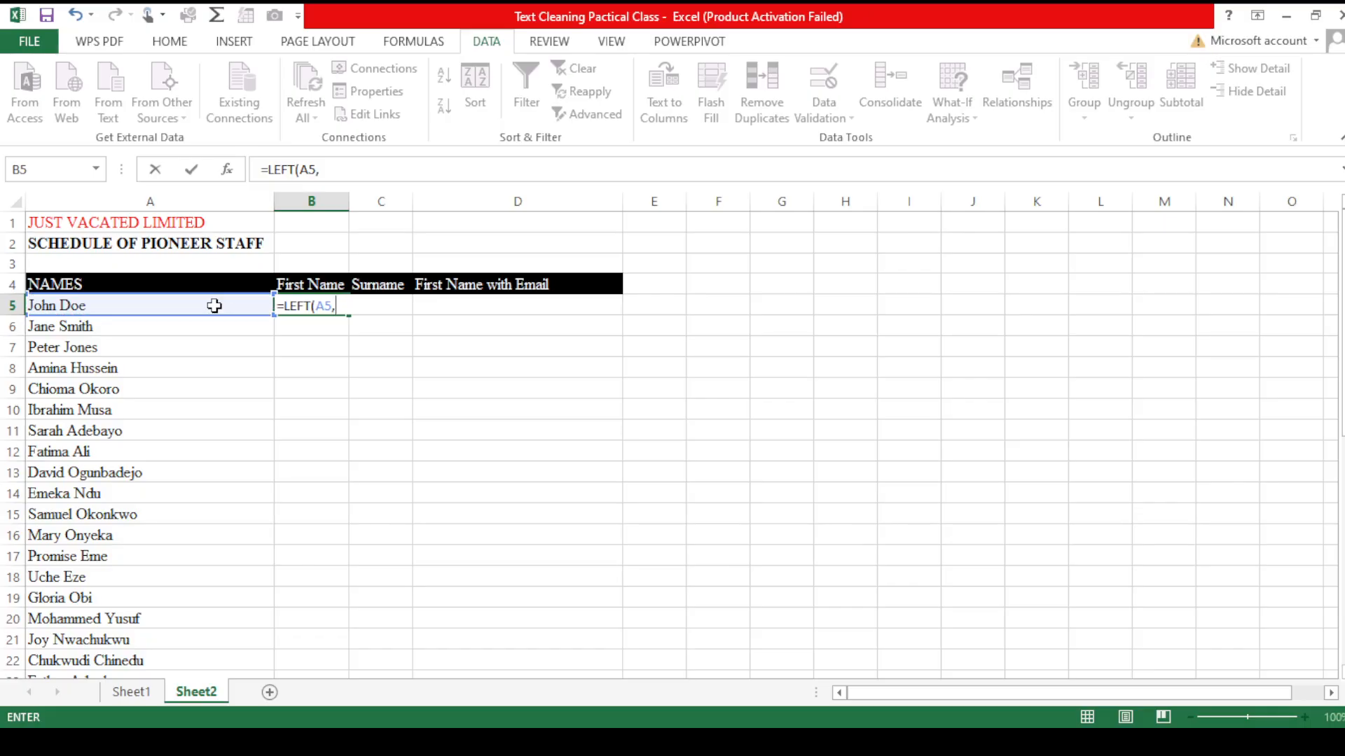
type(" fin")
key("Tab")
type("\" \",")
left_click(212, 306)
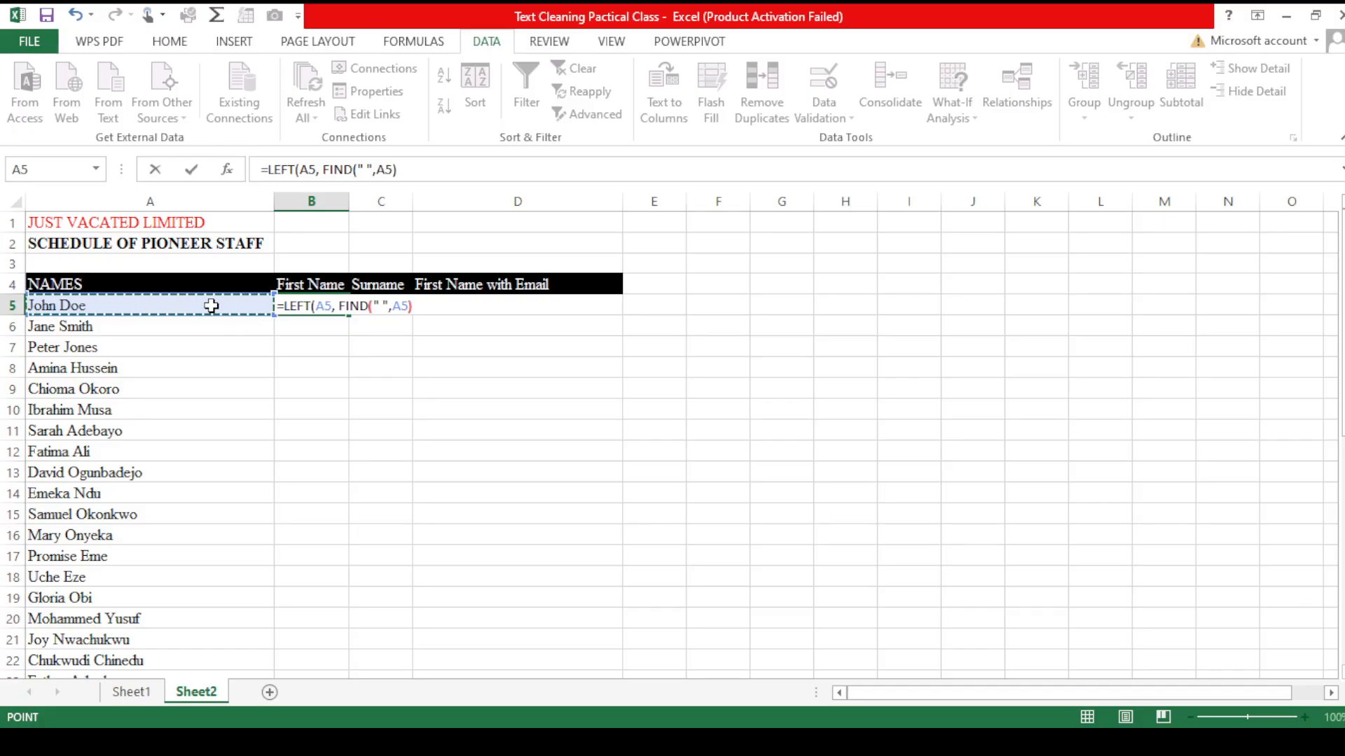
type(")-1")
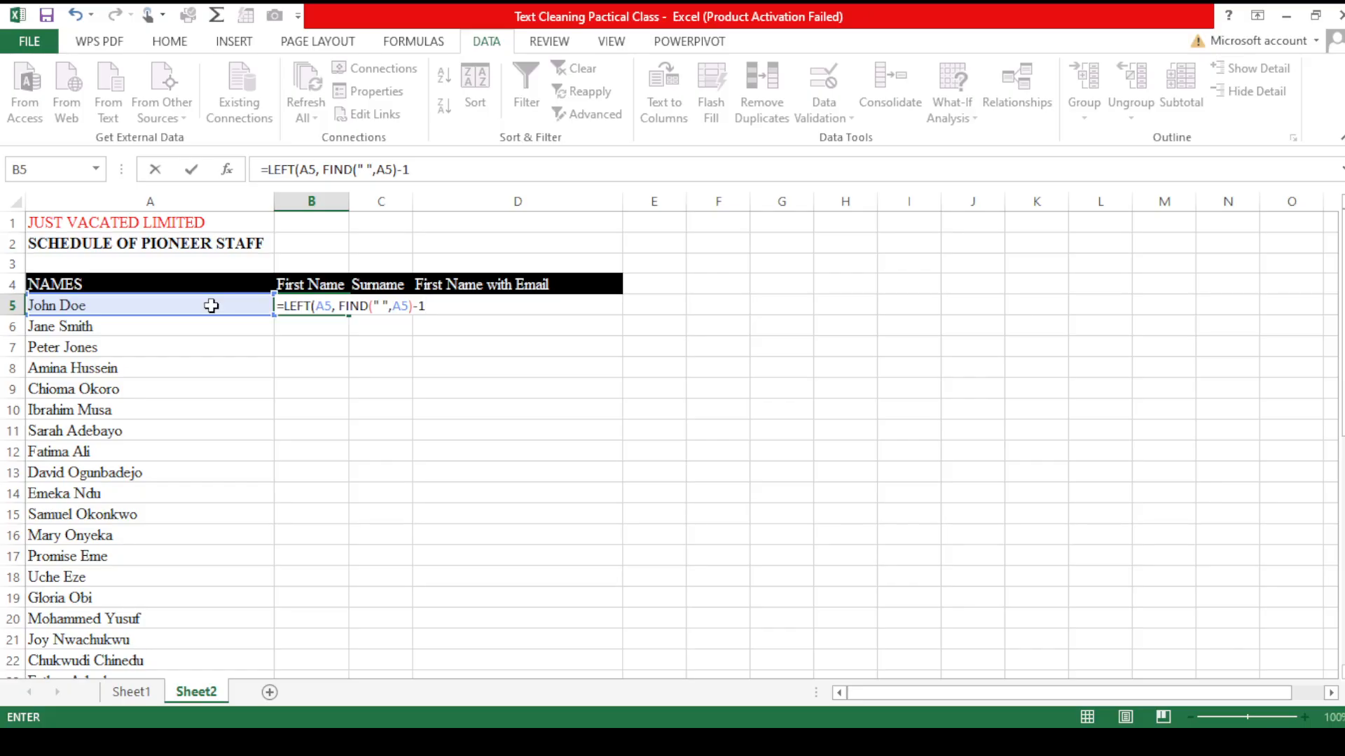
type(")")
key("Return")
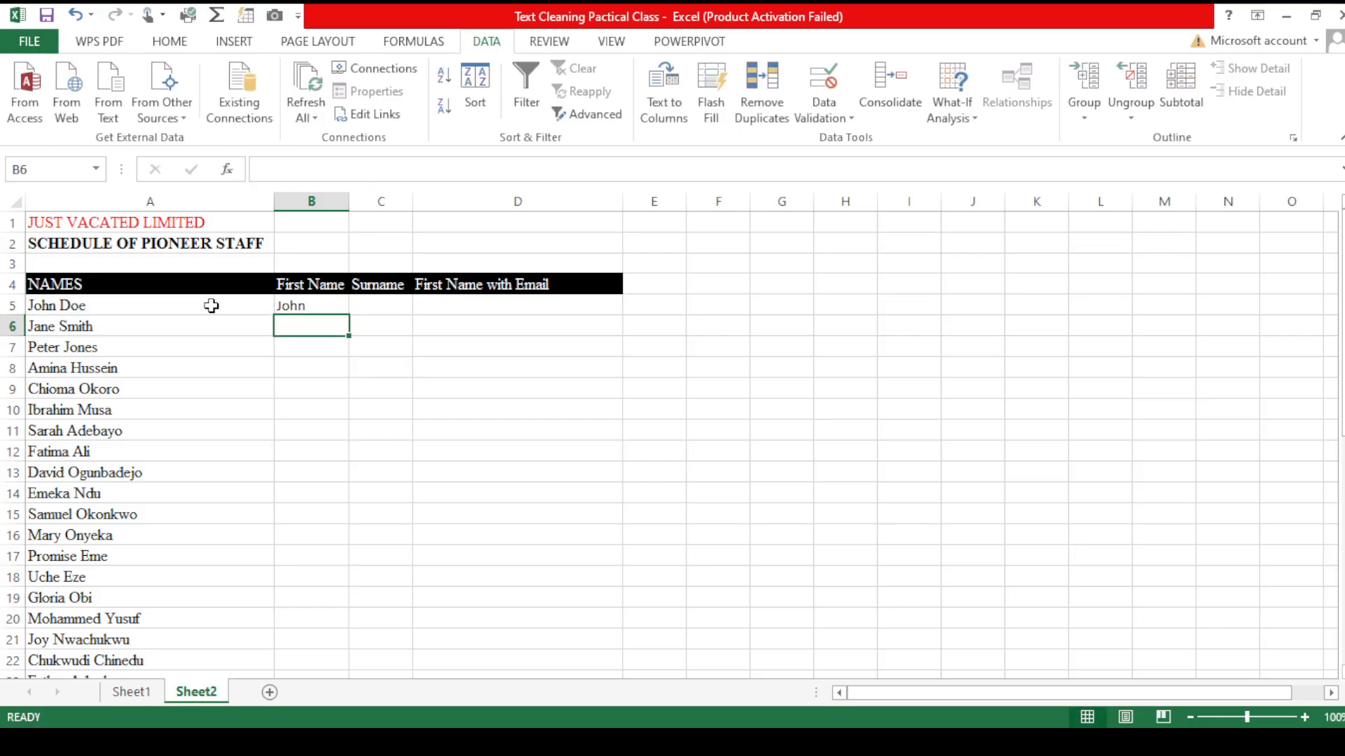
Step: Fill the first-name formula down column B for every name in the list
left_click(341, 305)
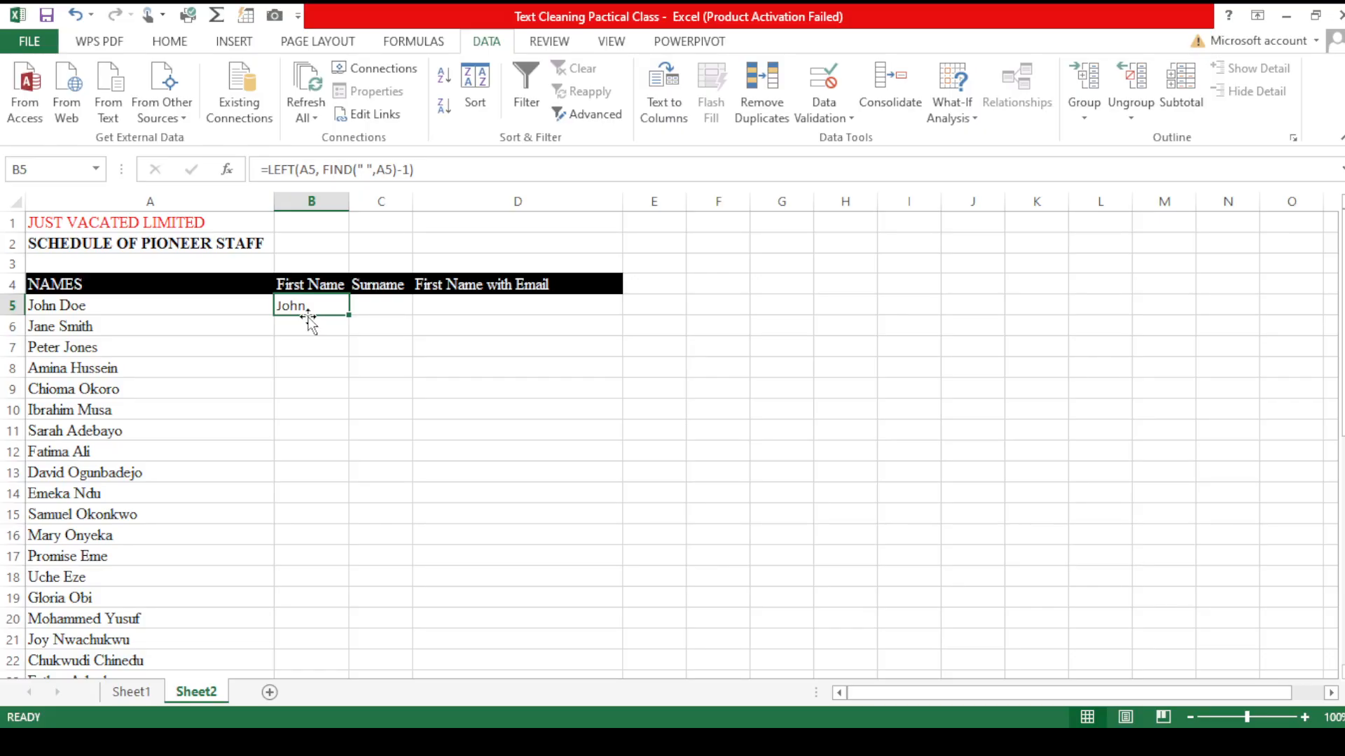
left_click(339, 332)
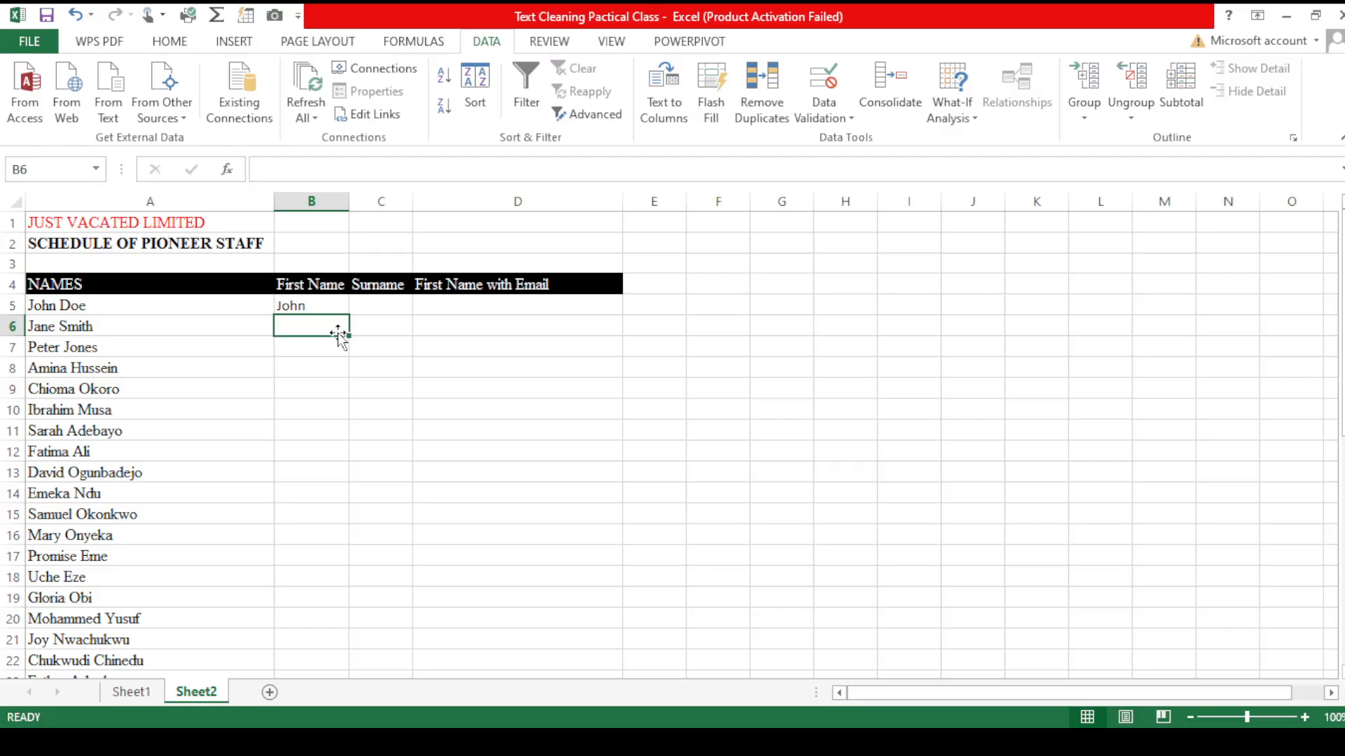
left_click(325, 307)
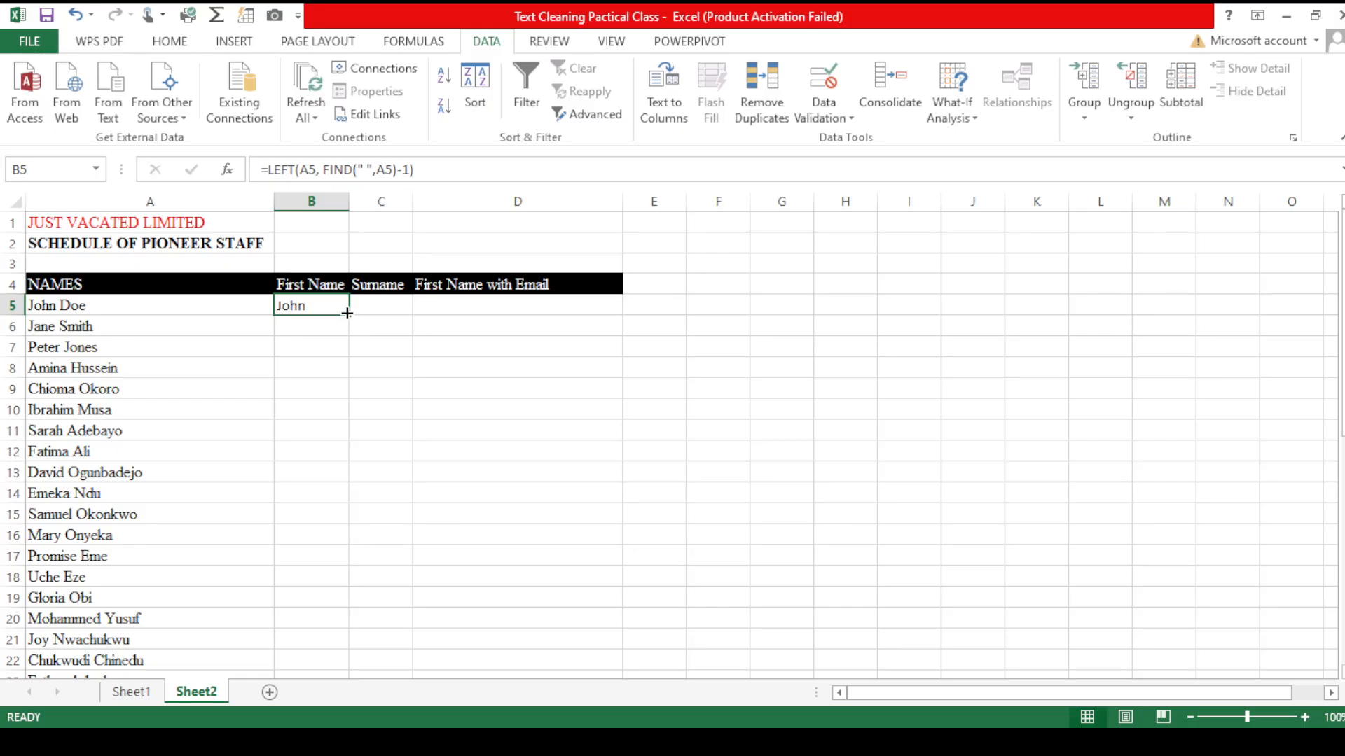
double_click(347, 313)
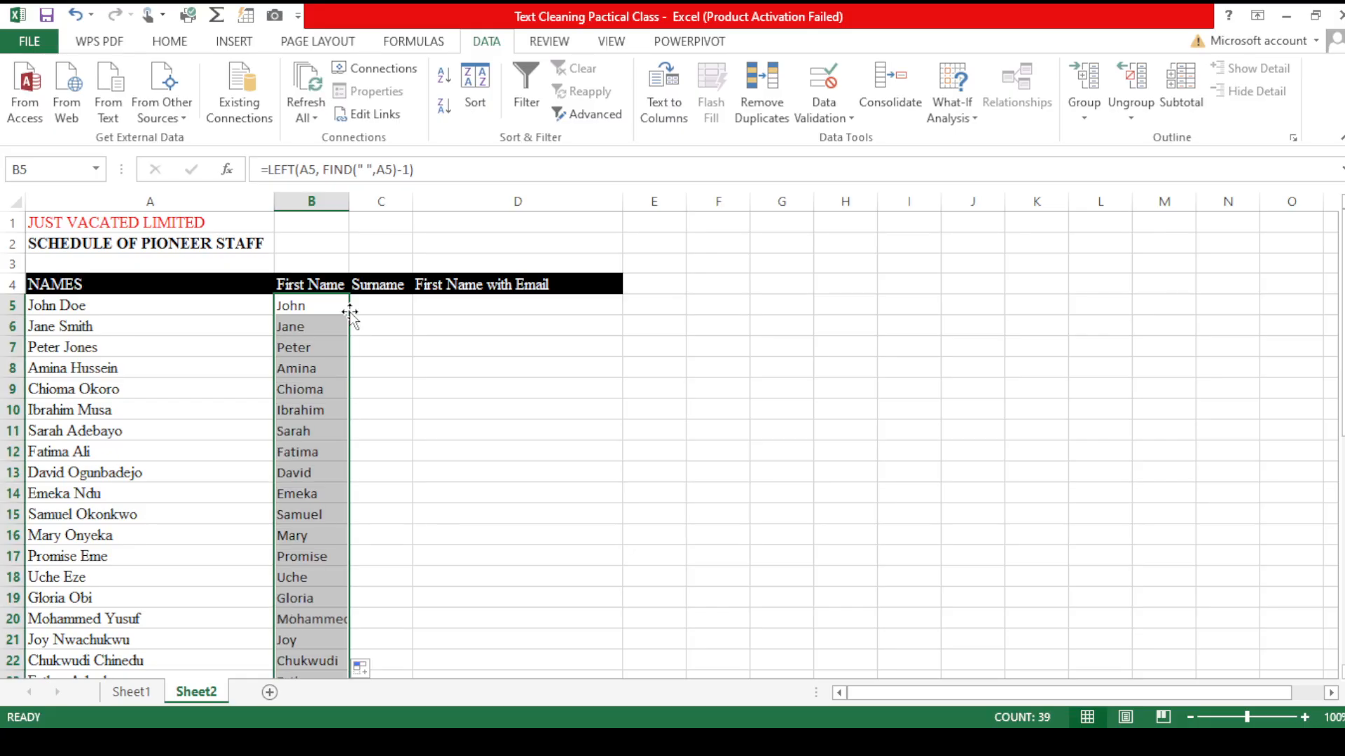
Step: Enter Doe as the surname in C5
left_click(388, 304)
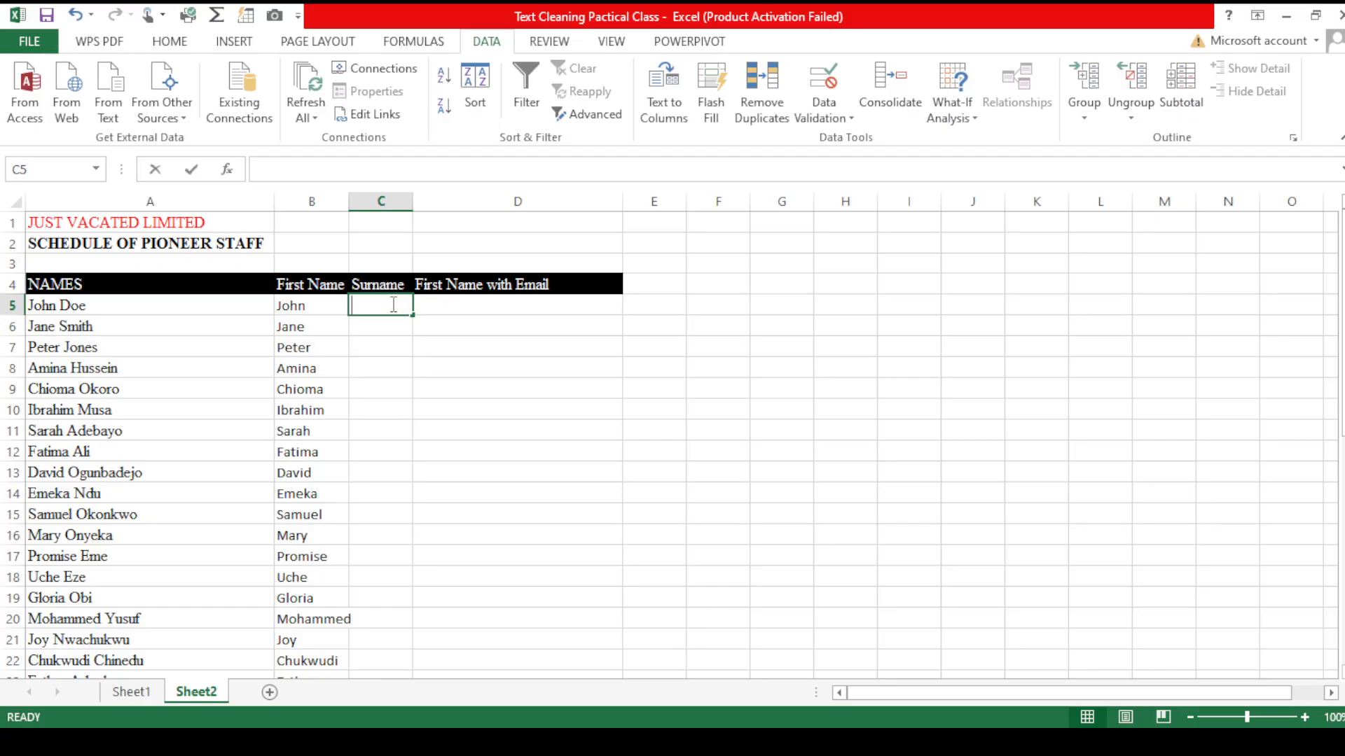
type("d")
key("BackSpace")
type("doe")
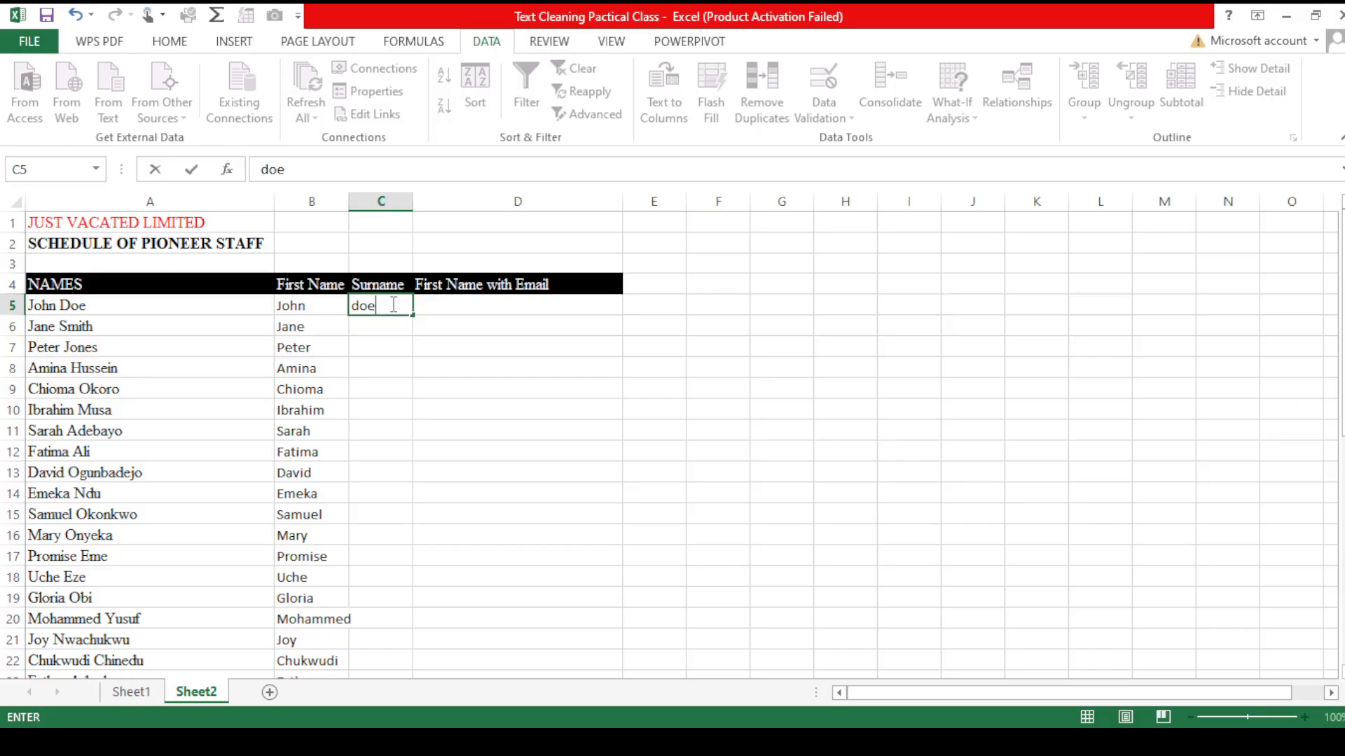
key("BackSpace")
key("BackSpace")
key("BackSpace")
type("Doe")
key("Return")
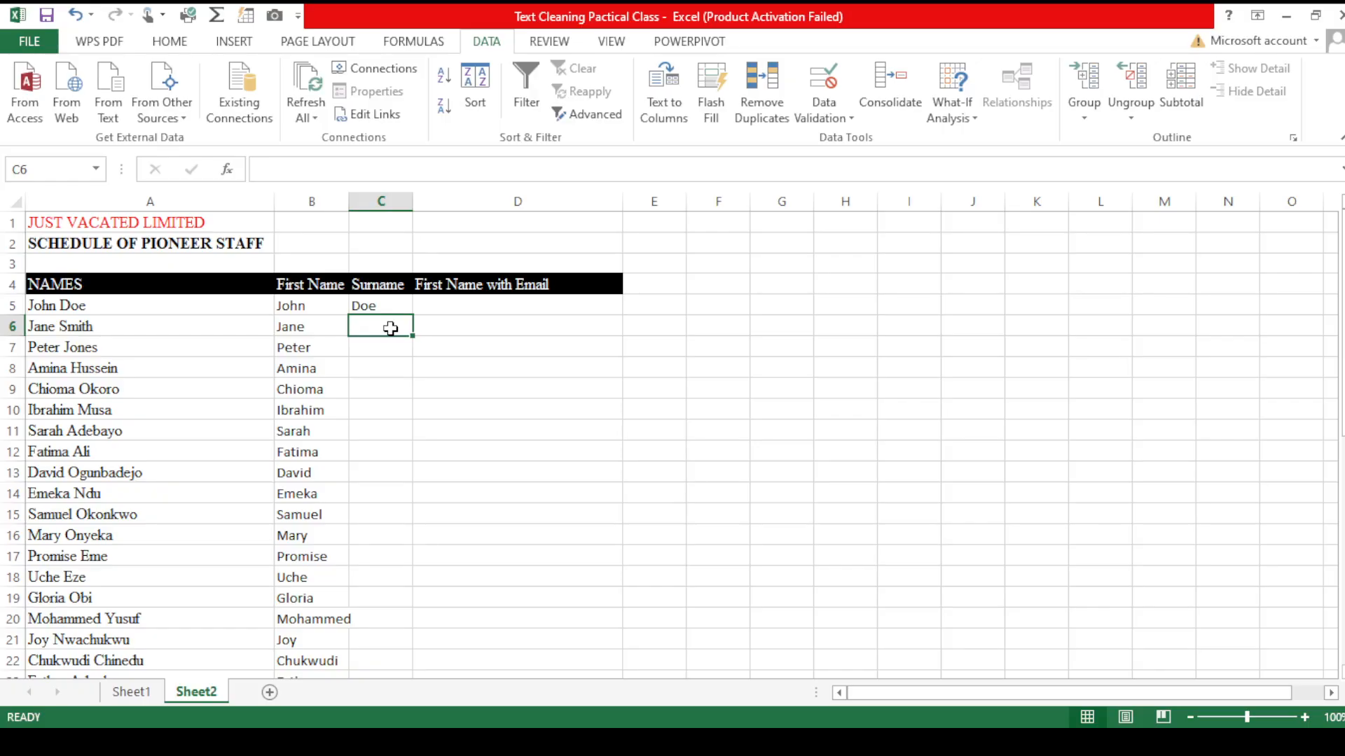
Step: Flash Fill the remaining surnames in column C, then undo the fill
key("ctrl+e")
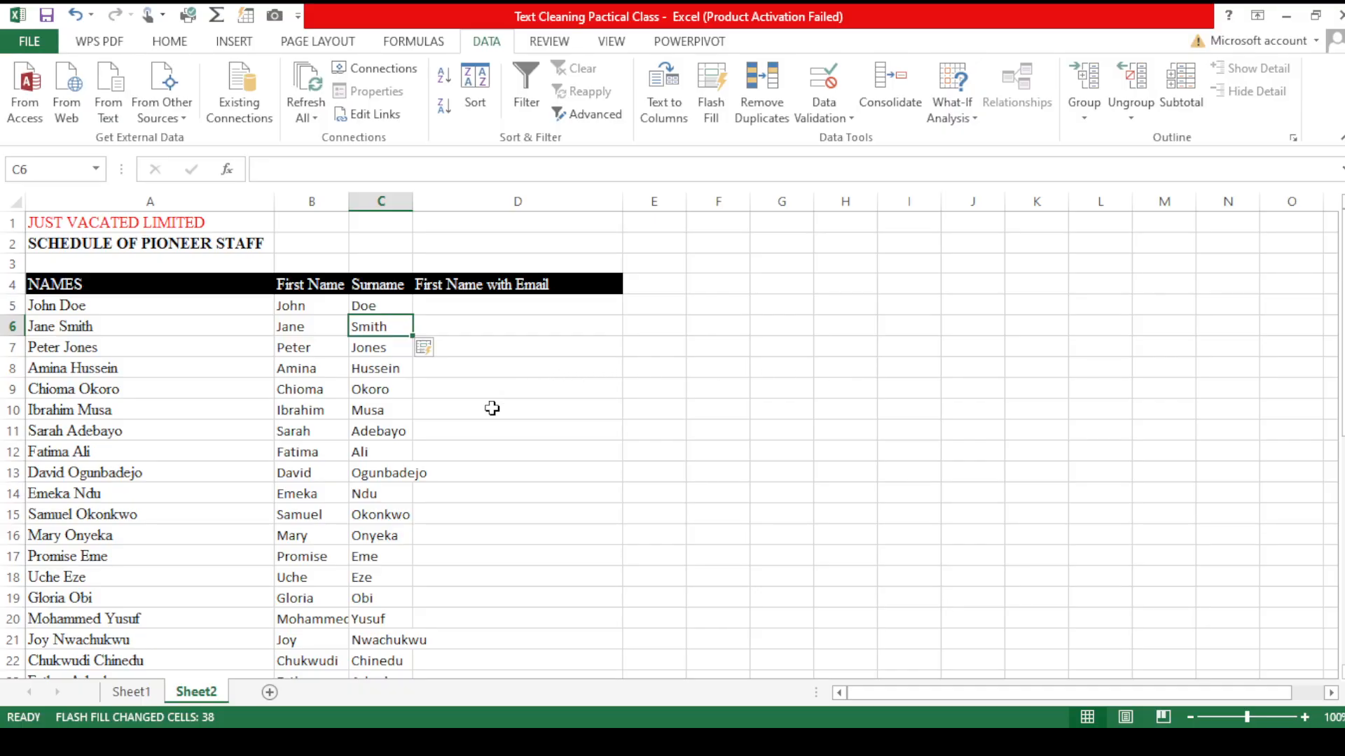
left_click(382, 304)
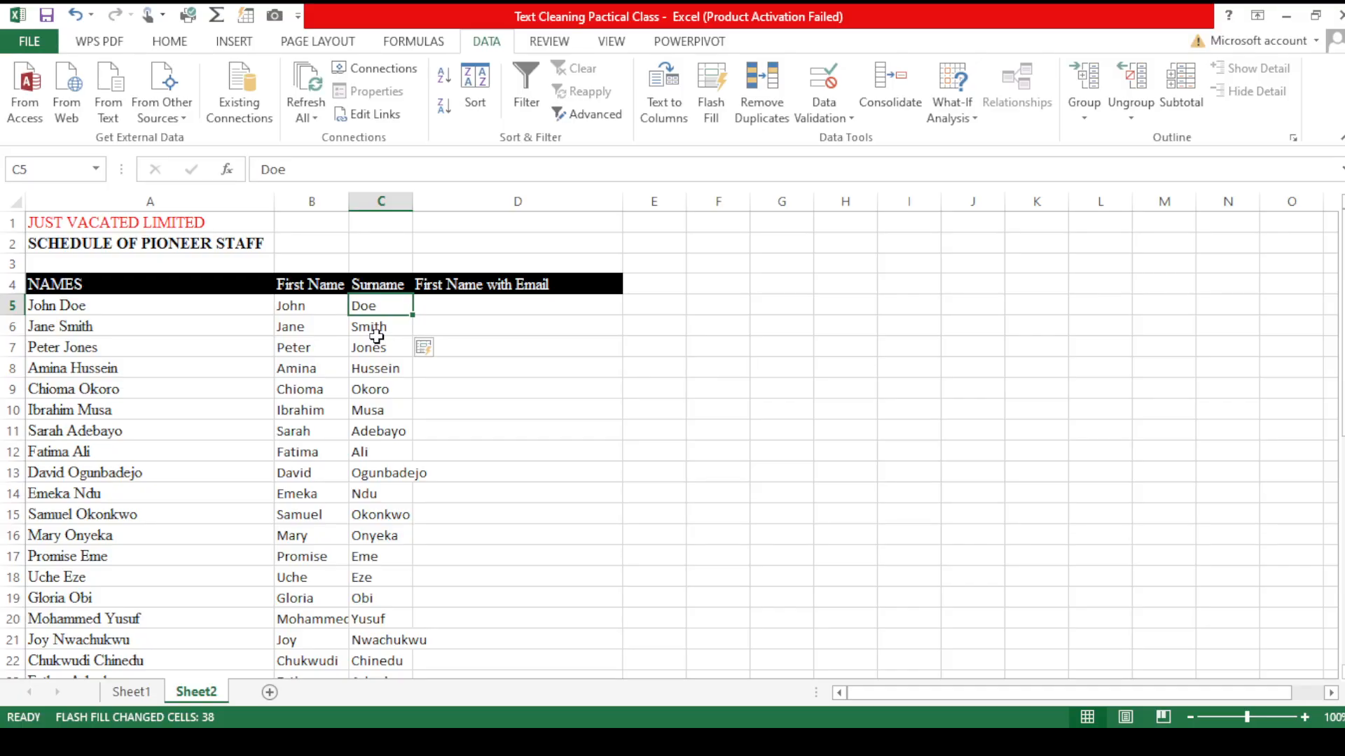
left_click(378, 329)
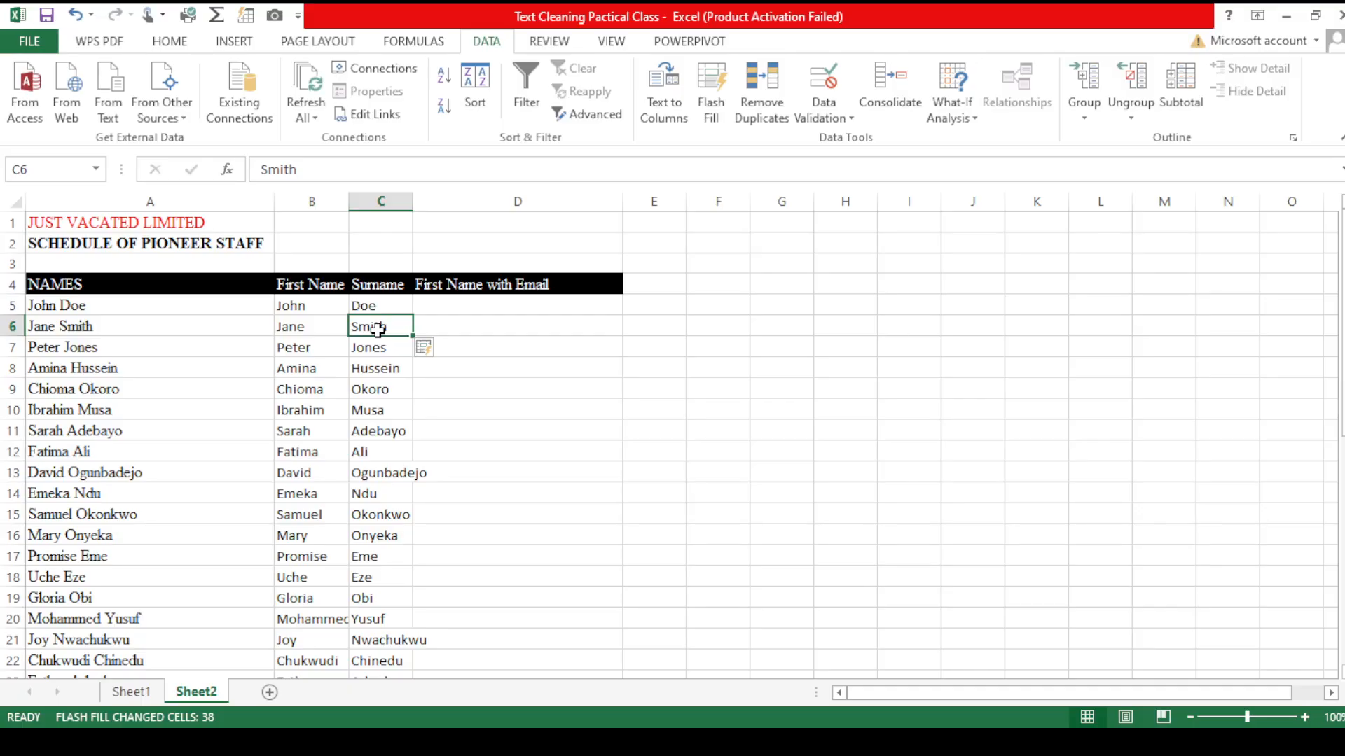
key("ctrl+shift+Down")
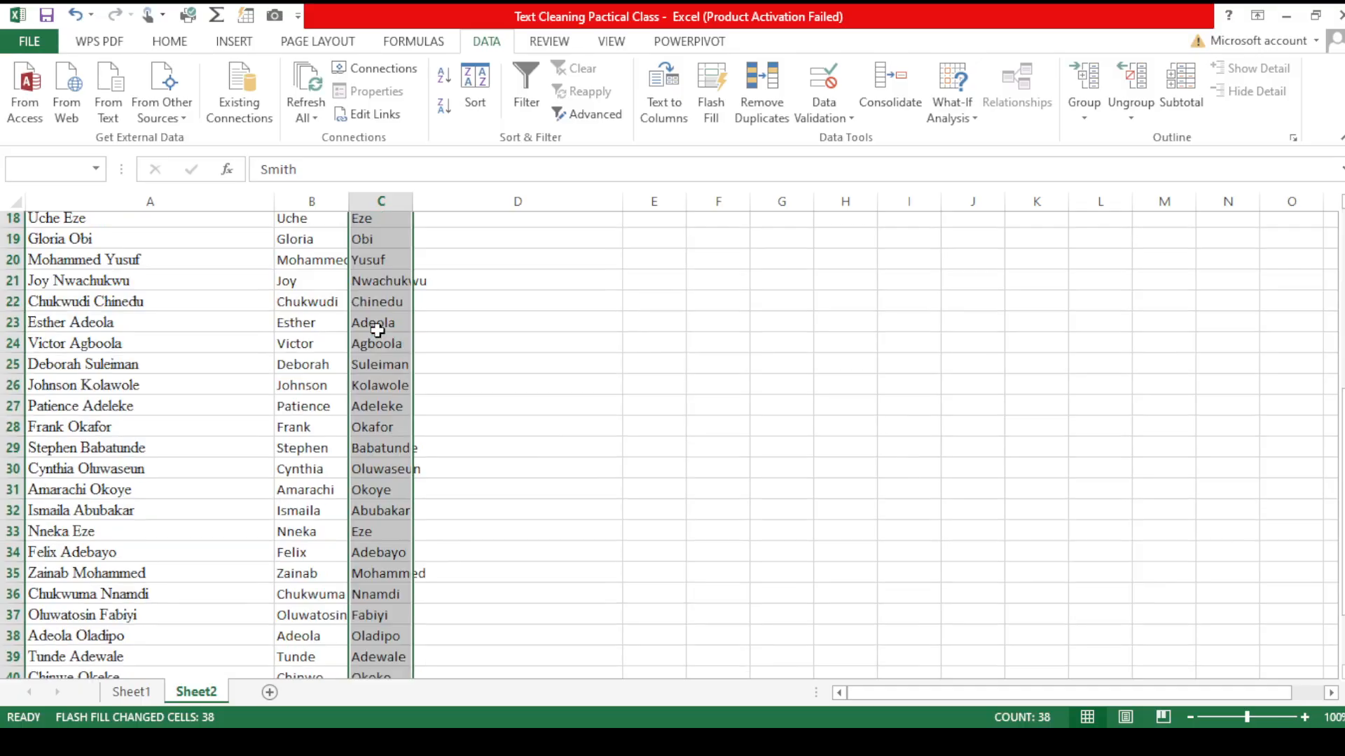
key("ctrl+z")
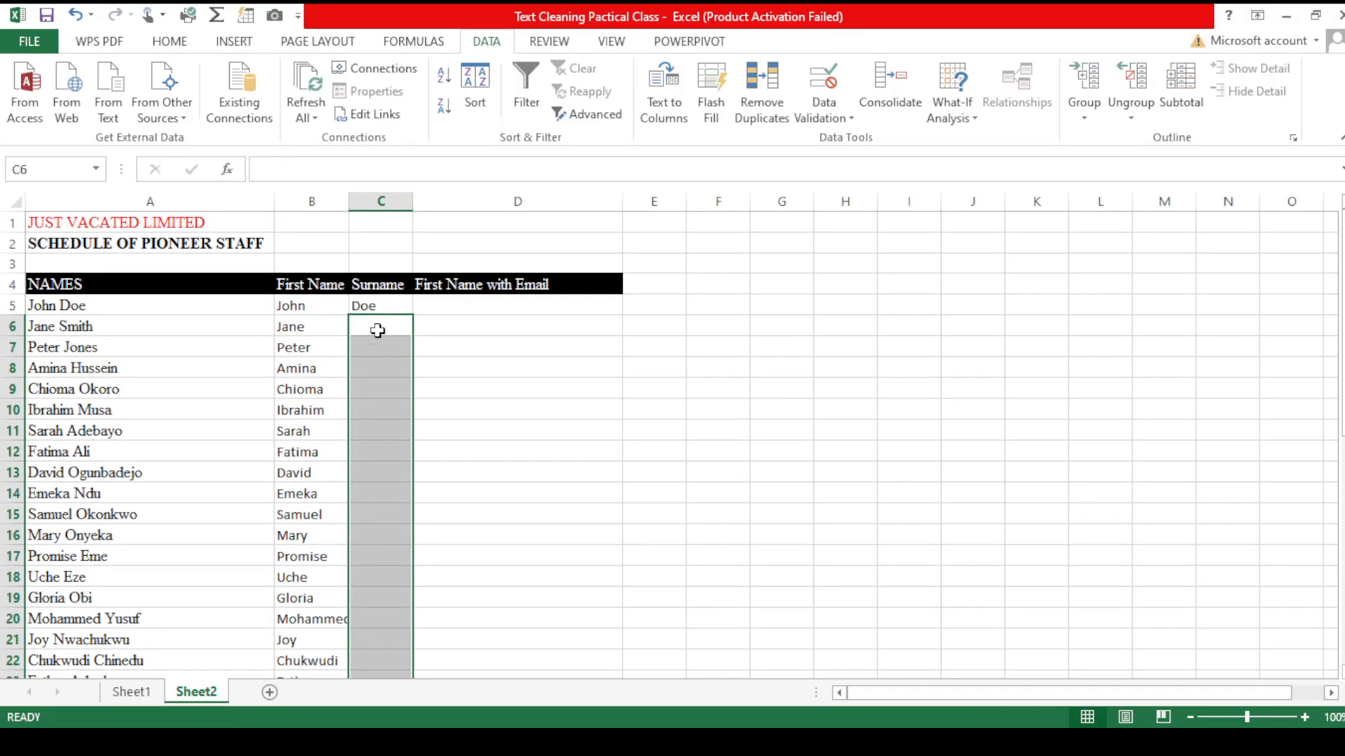
key("Up")
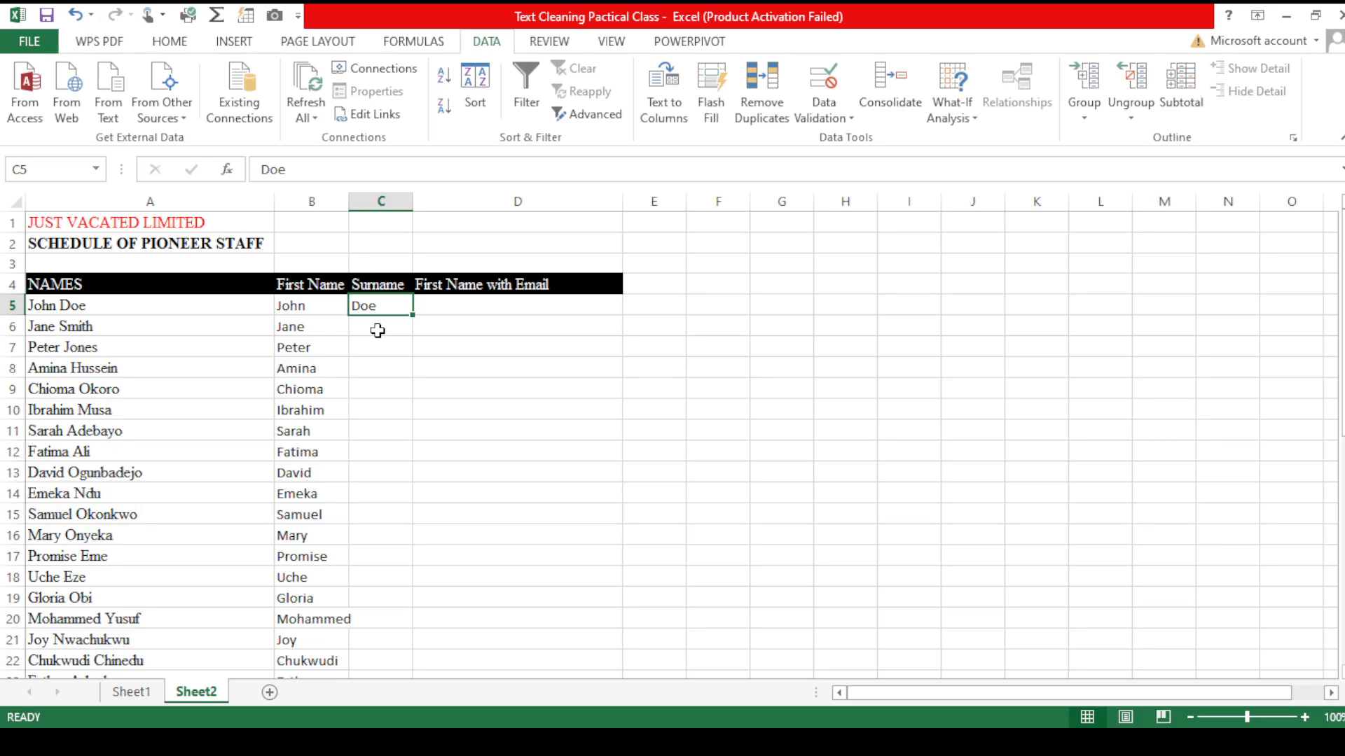
key("Down")
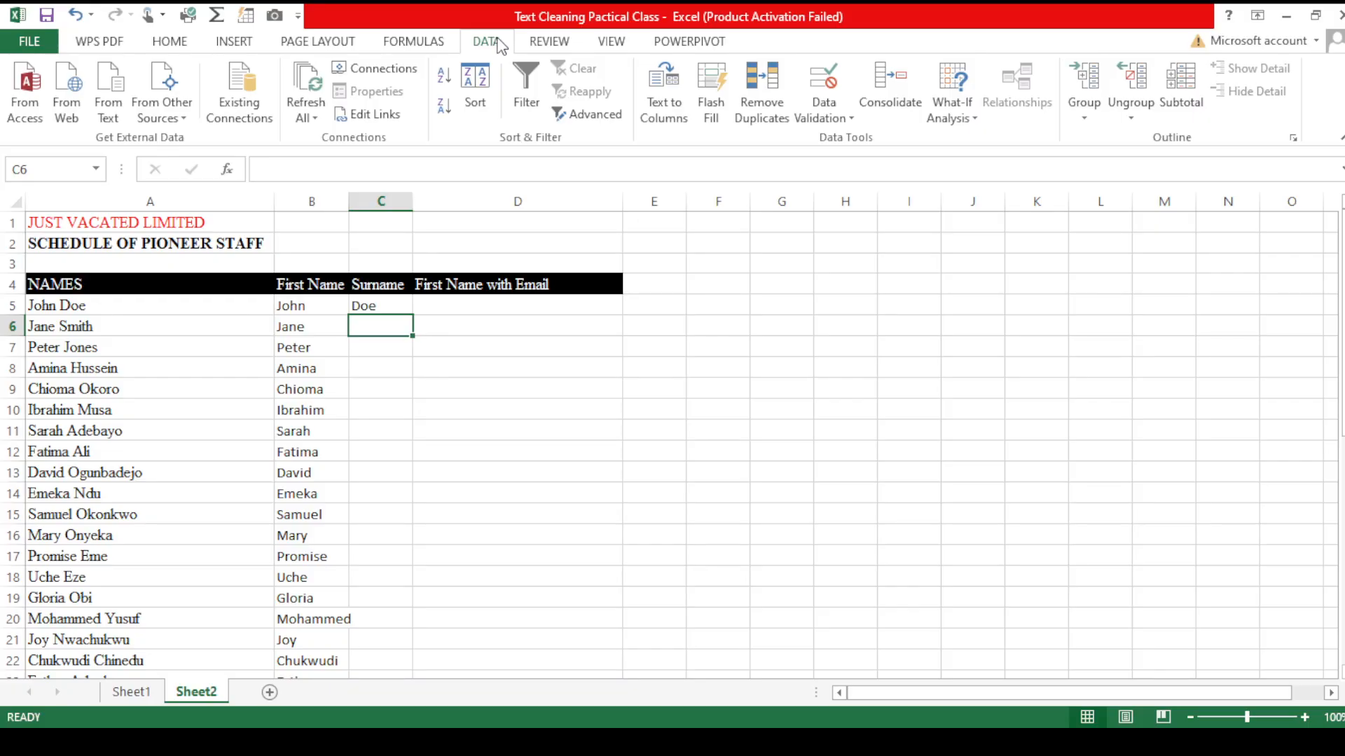
Step: Flash Fill the surnames again, then clear the entire Surname column from C5 down
left_click(711, 82)
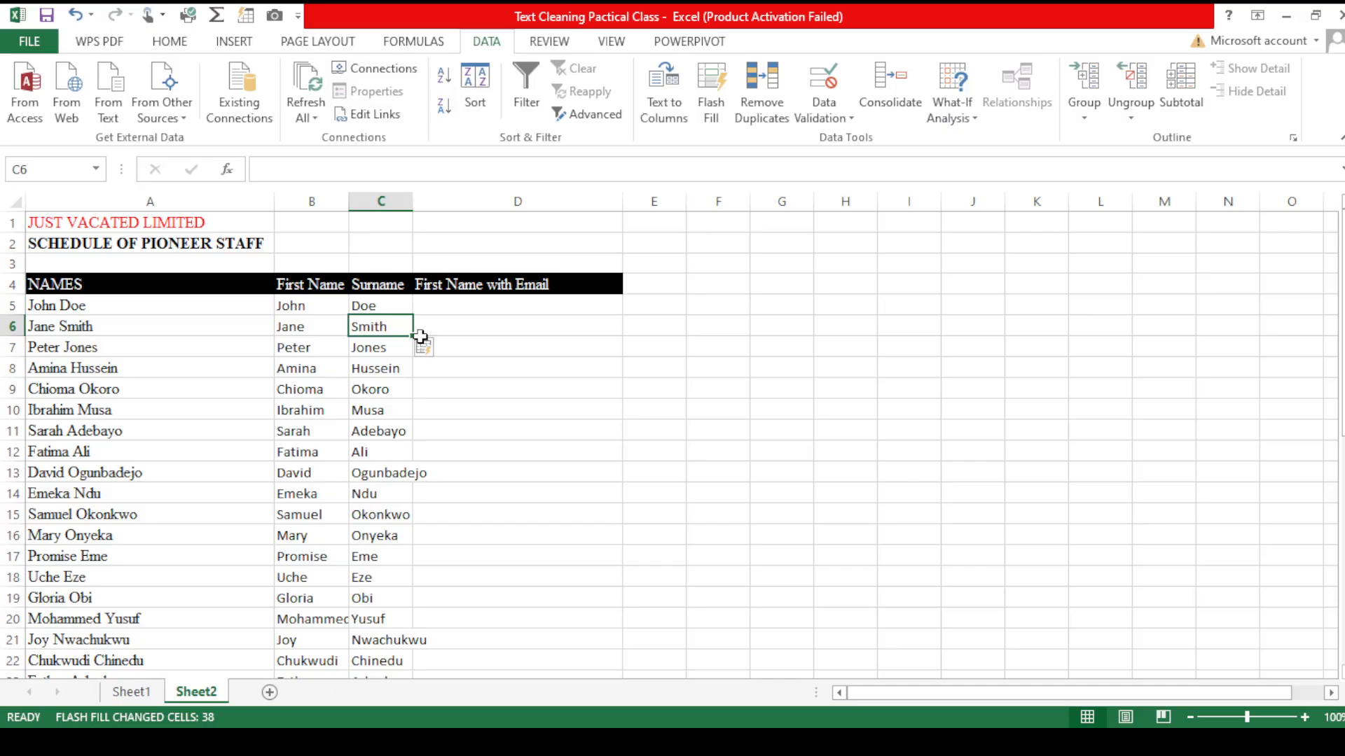
left_click(394, 306)
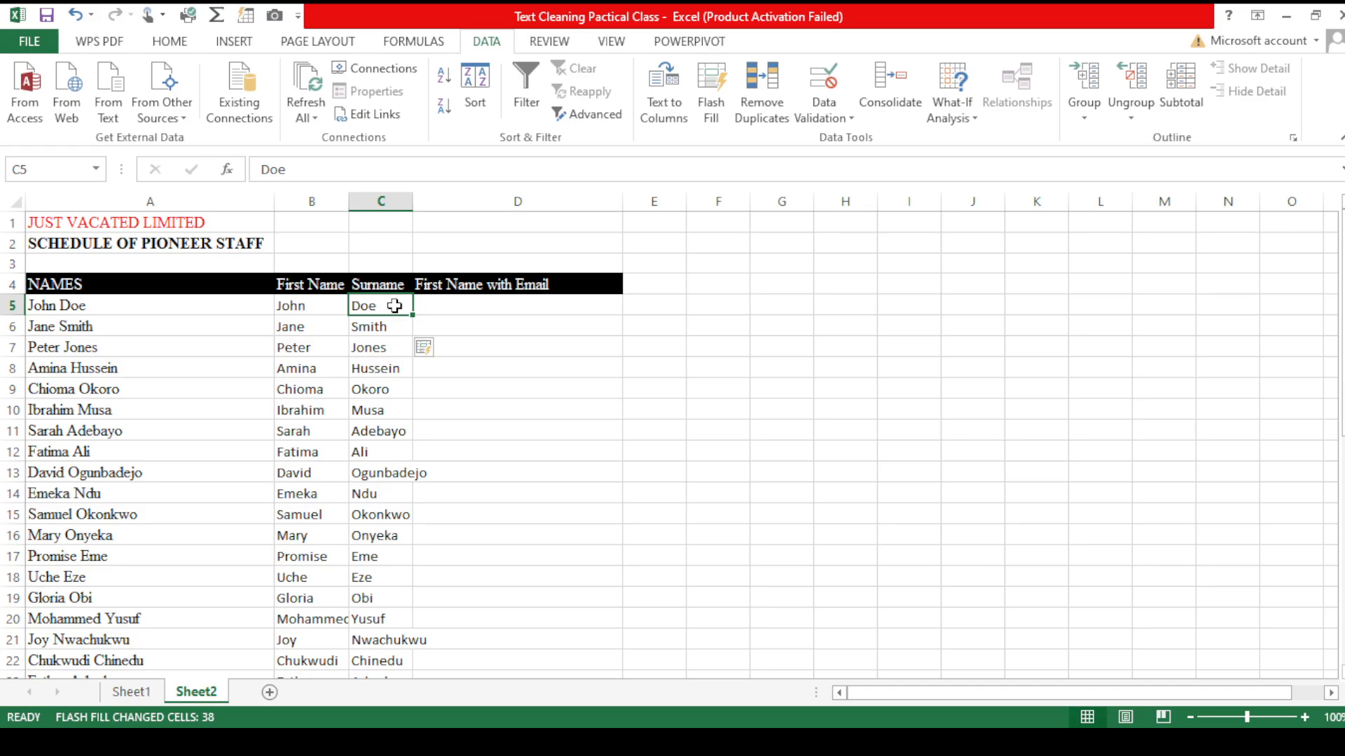
key("ctrl+shift+Down")
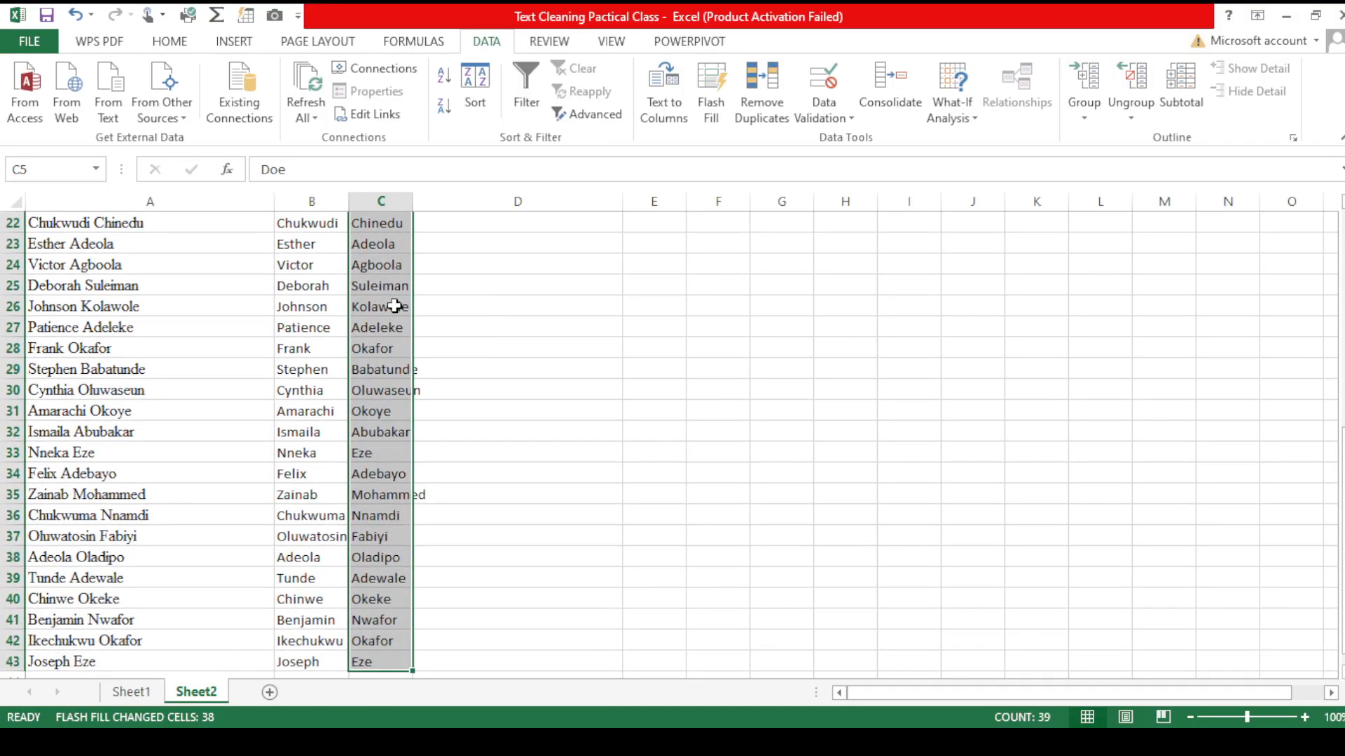
key("Delete")
Step: Enter the formula =MID(A5,FIND(" ",A5)+1,LEN(A5)) in C5 to extract the surname
scroll(394, 305, "up", 7)
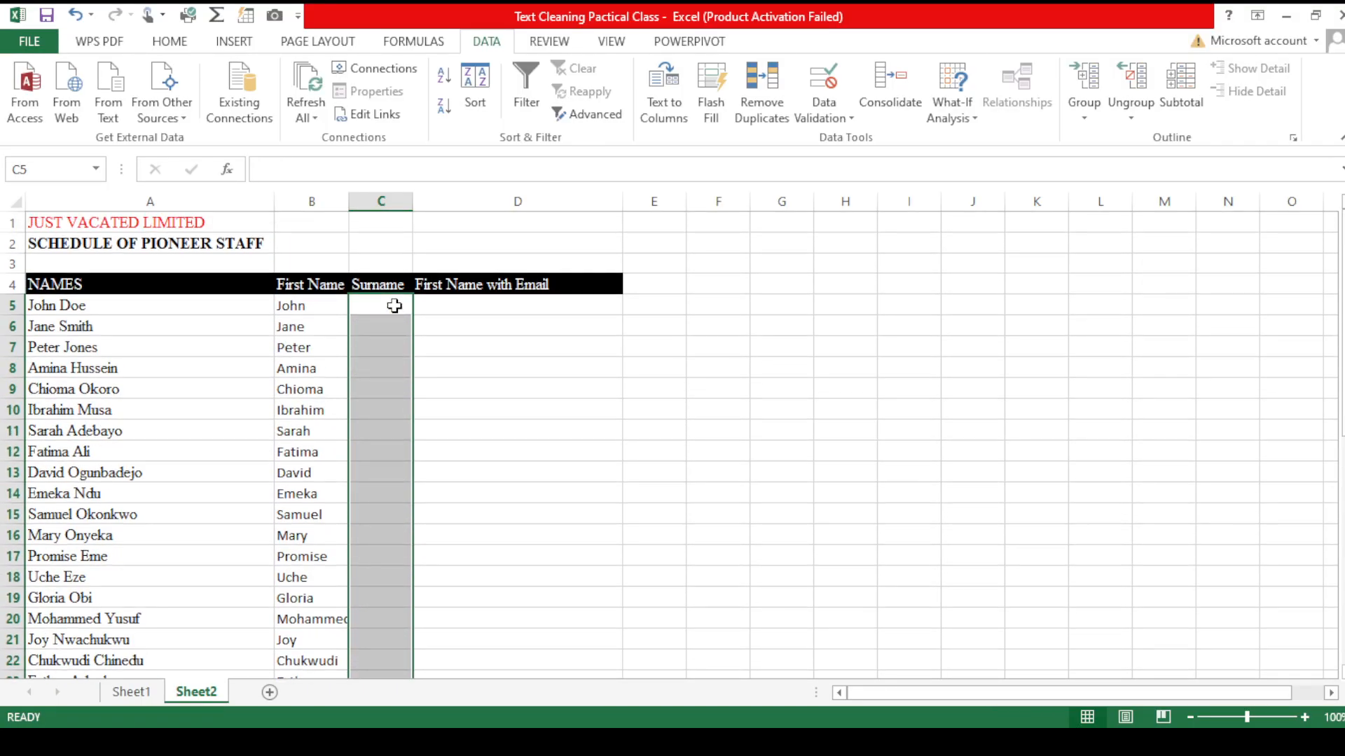
left_click(394, 306)
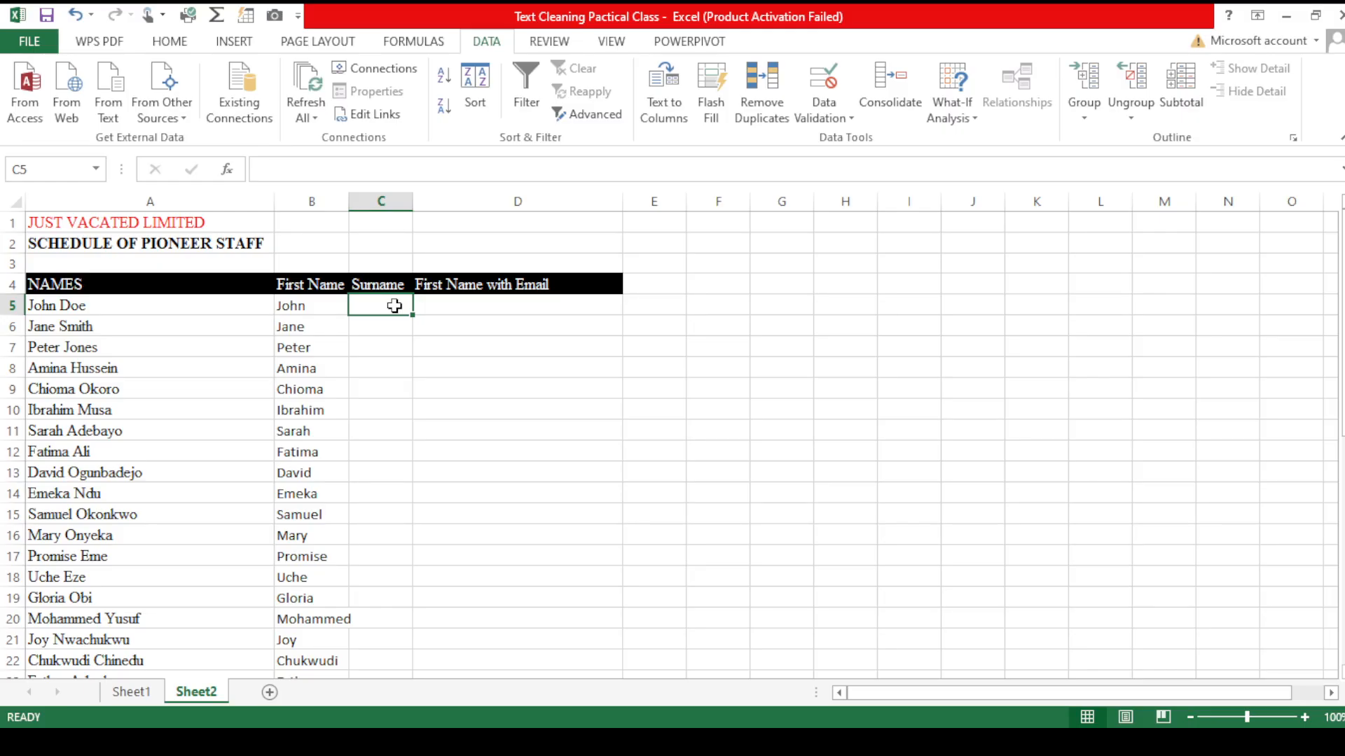
type("=")
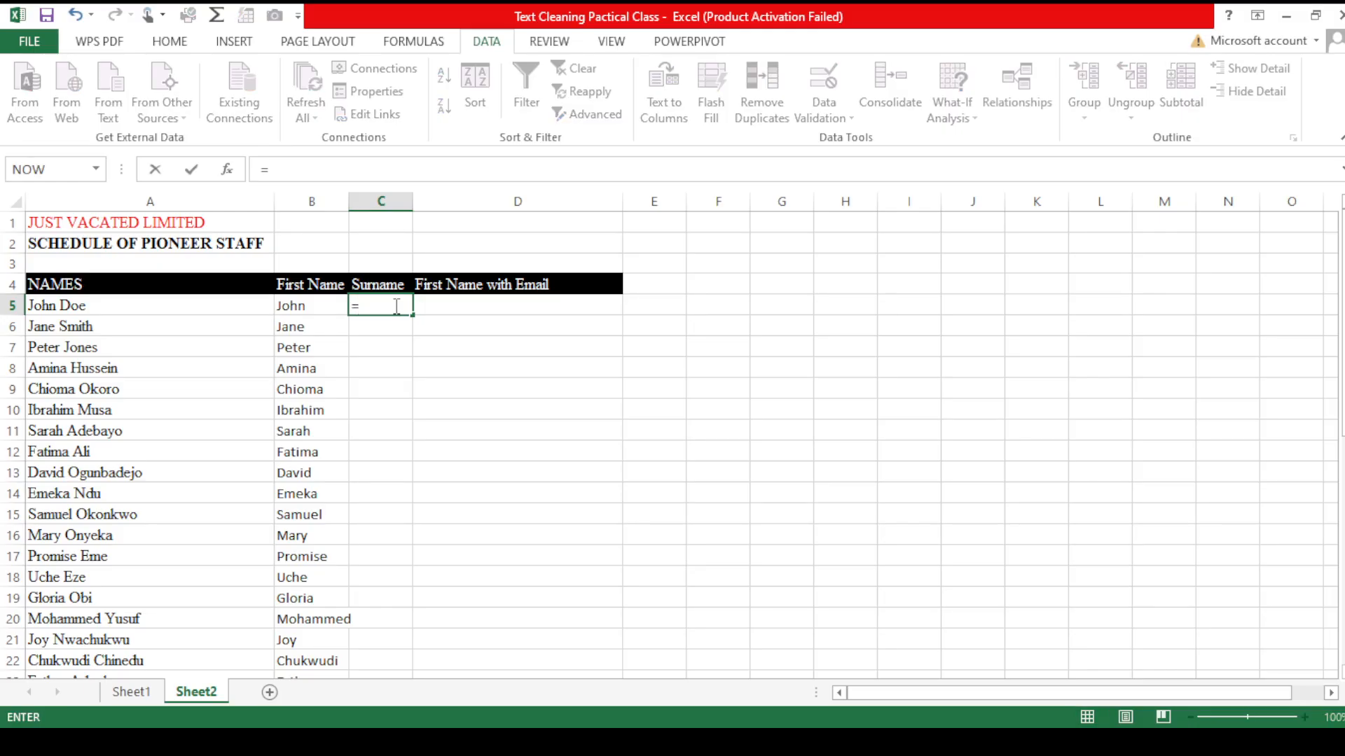
type("mi")
key("Tab")
left_click(202, 303)
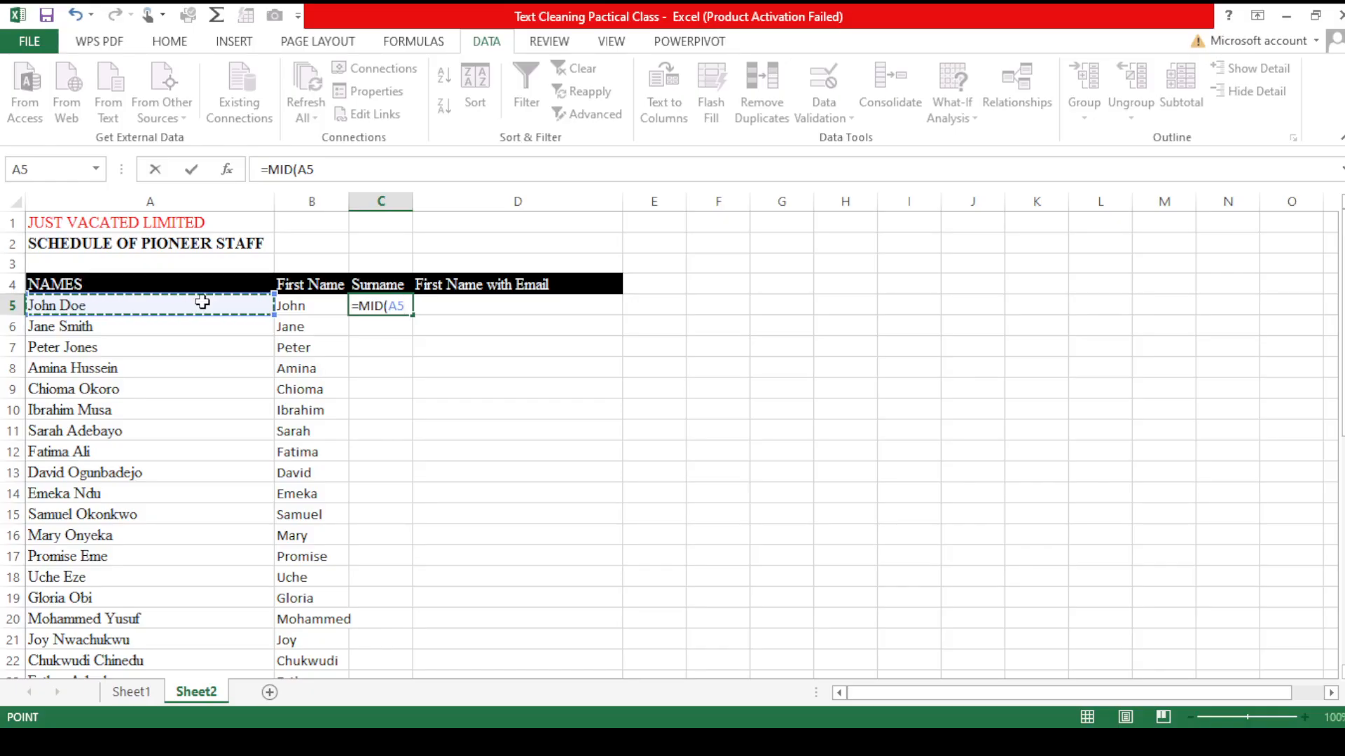
type(",")
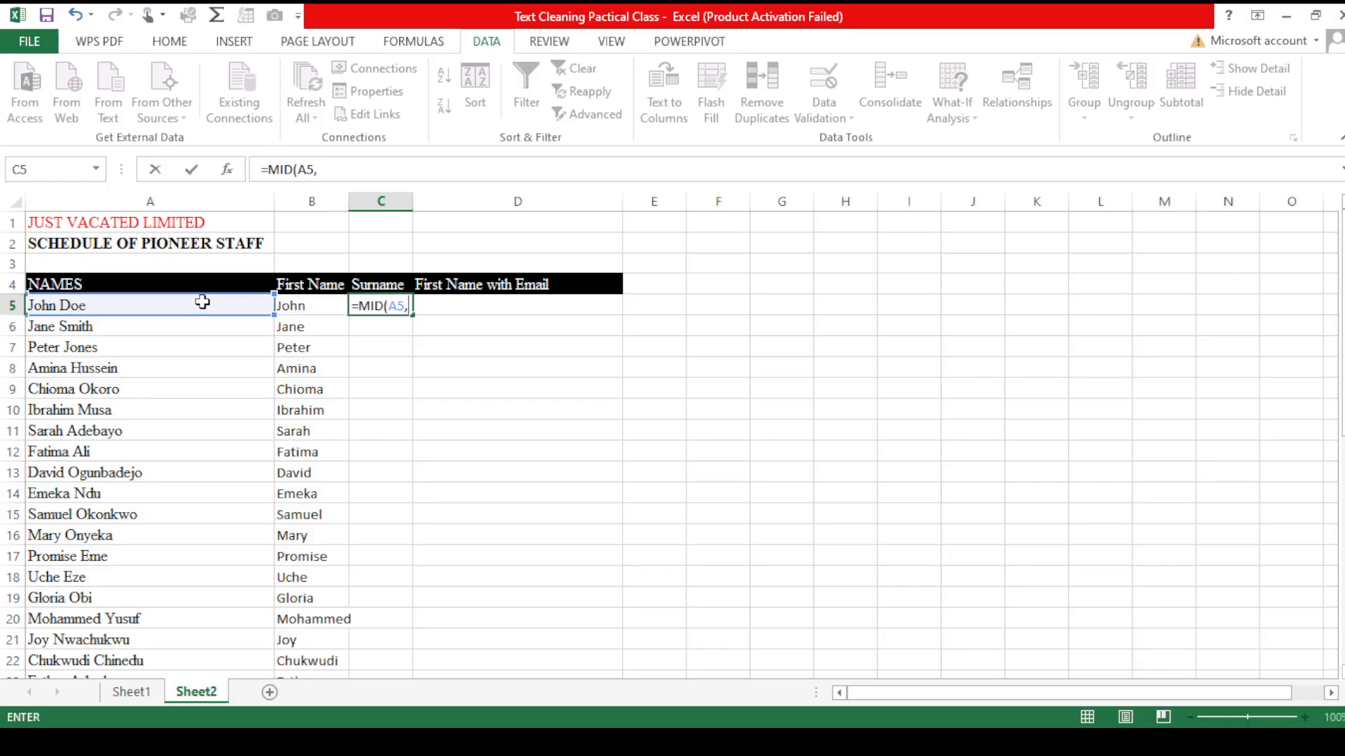
type("find")
key("Tab")
type("\" \",")
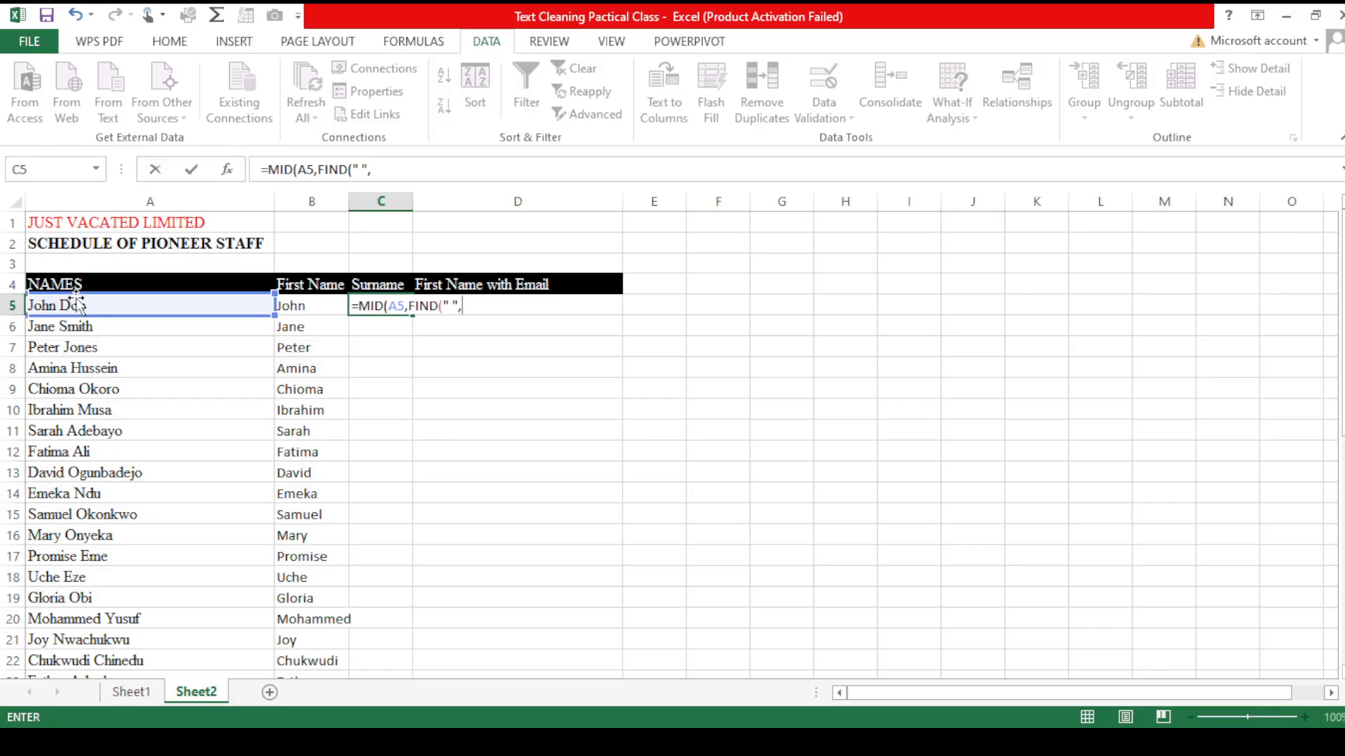
left_click(140, 306)
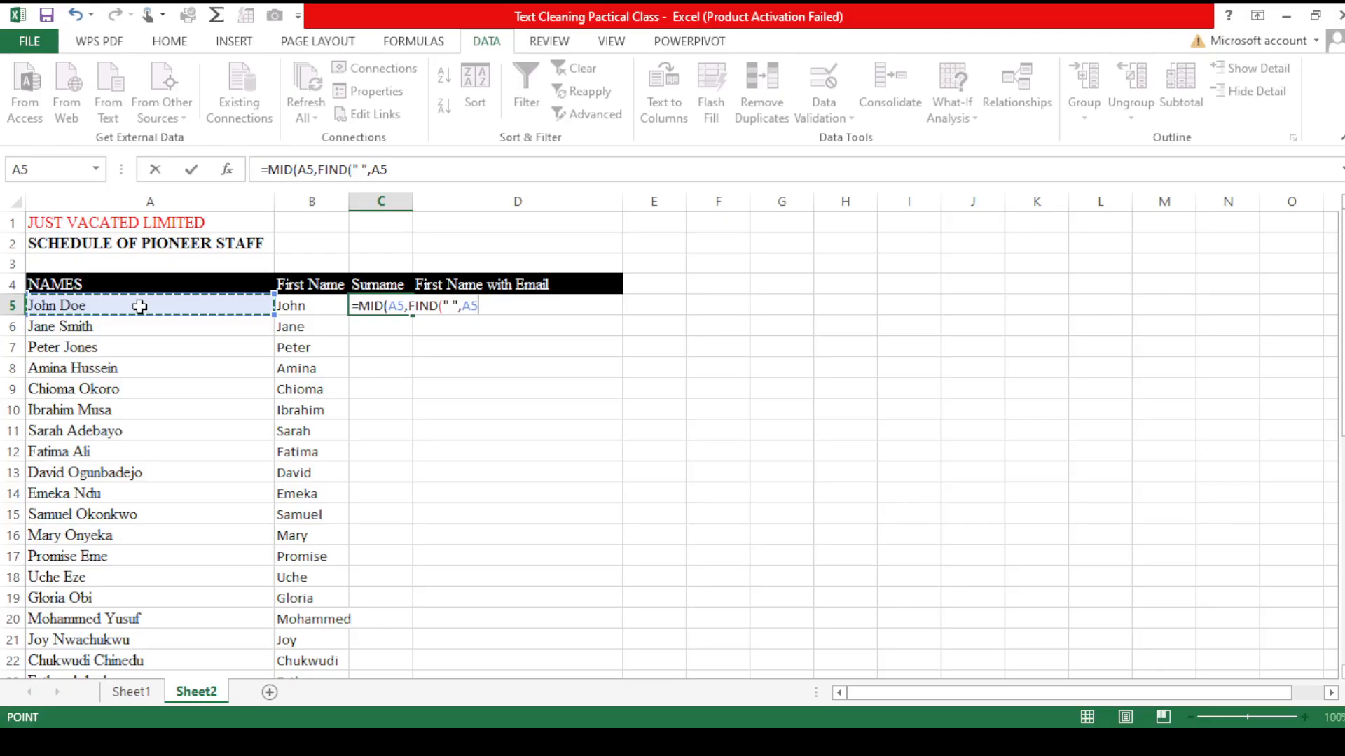
type(")")
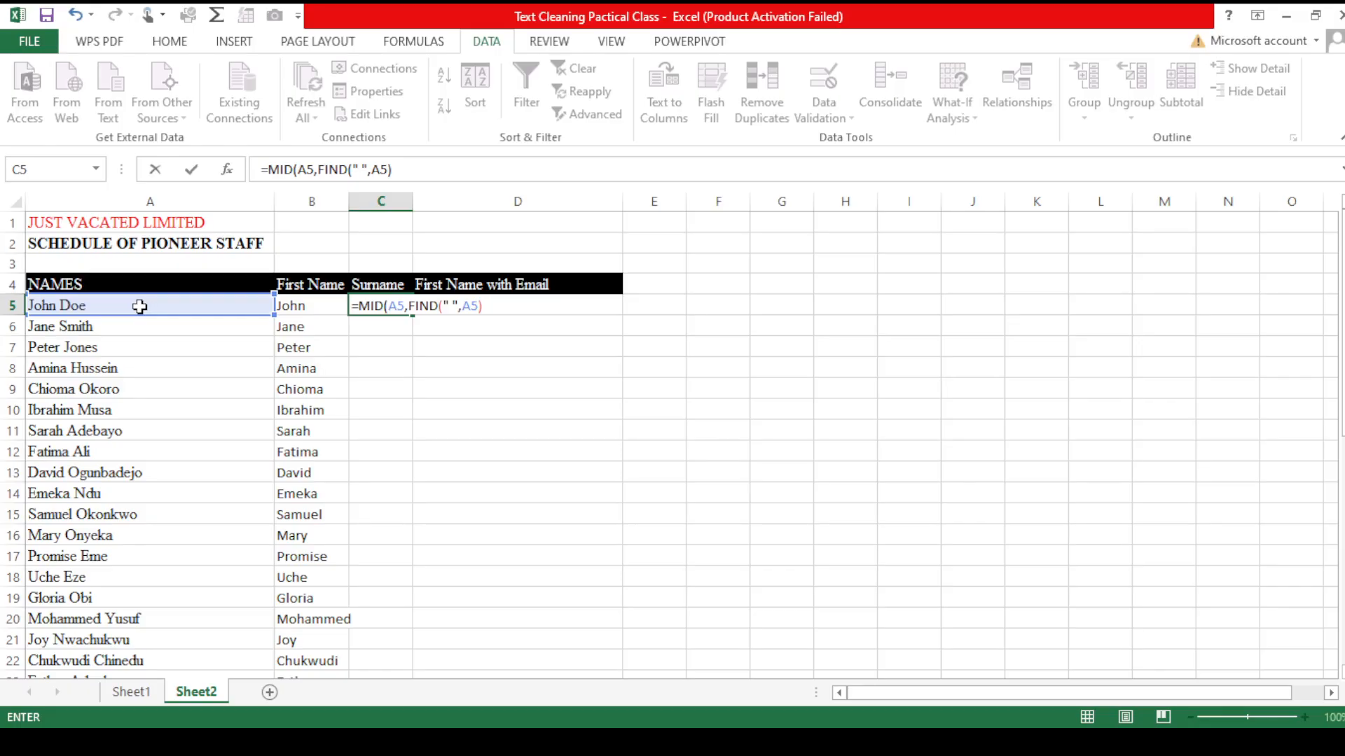
type("+1,len")
key("Tab")
left_click(140, 306)
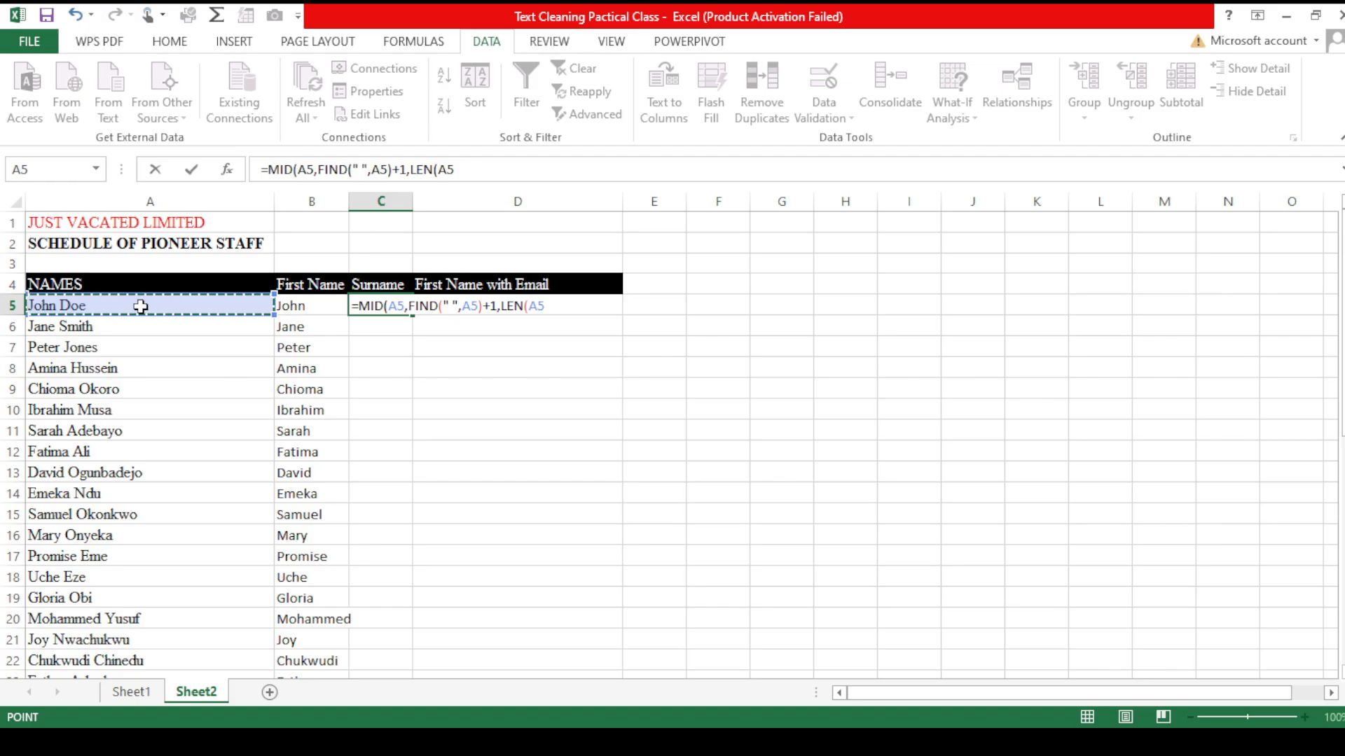
type(")")
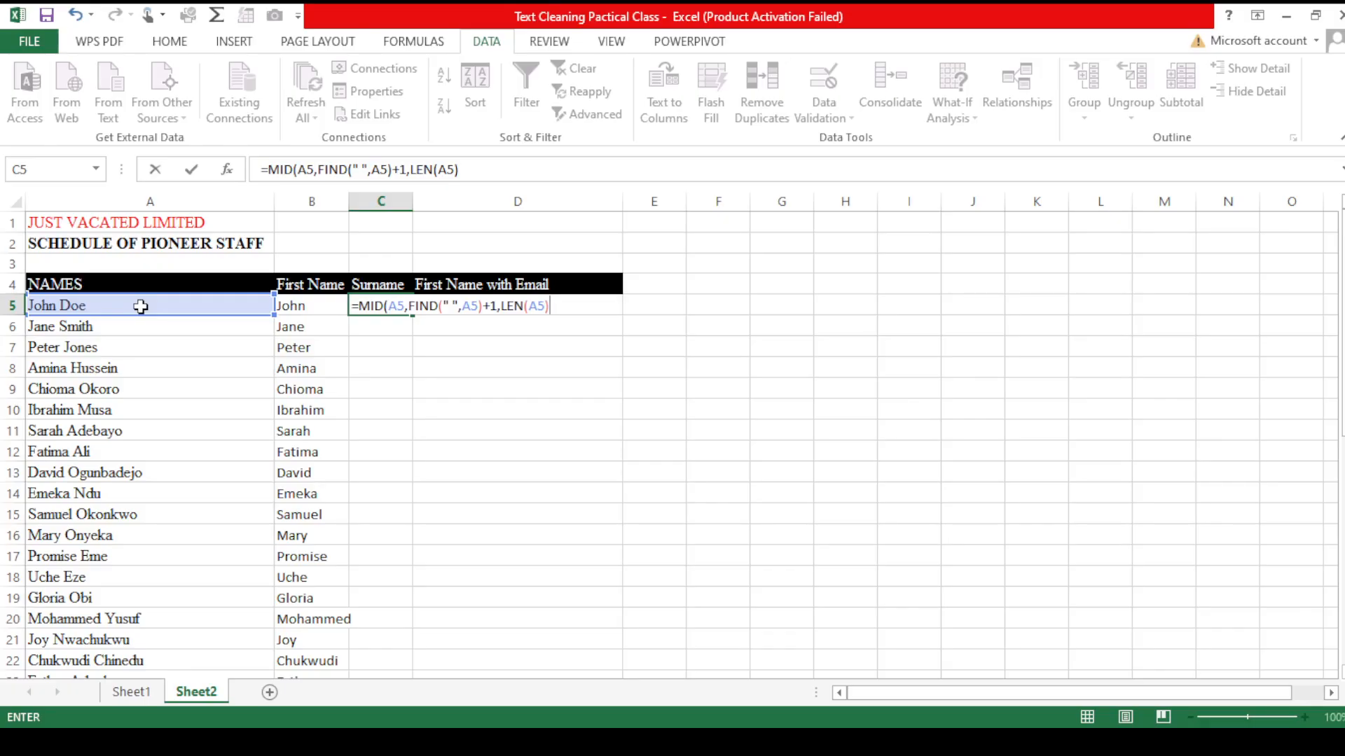
type(")")
key("BackSpace")
type(")")
key("Return")
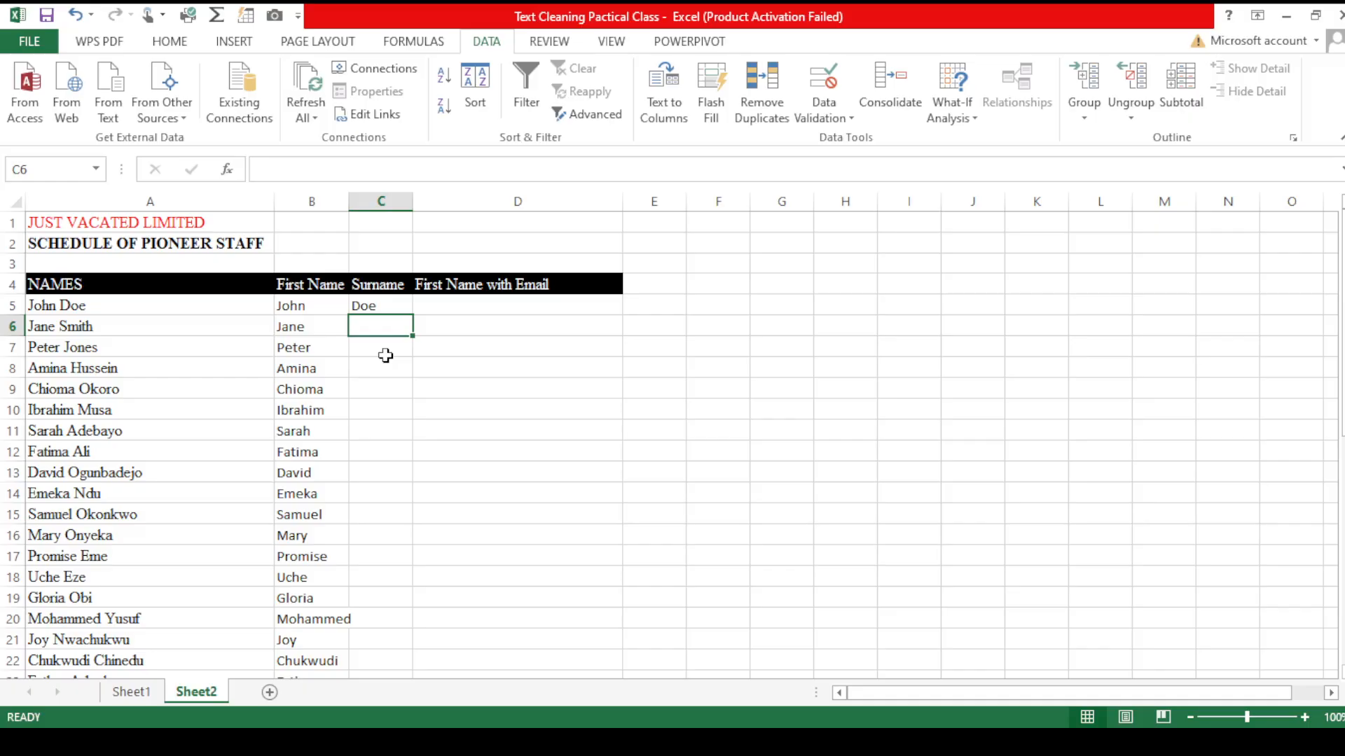
Step: Fill the surname formula down column C for every name, then widen column C to fit
left_click(400, 302)
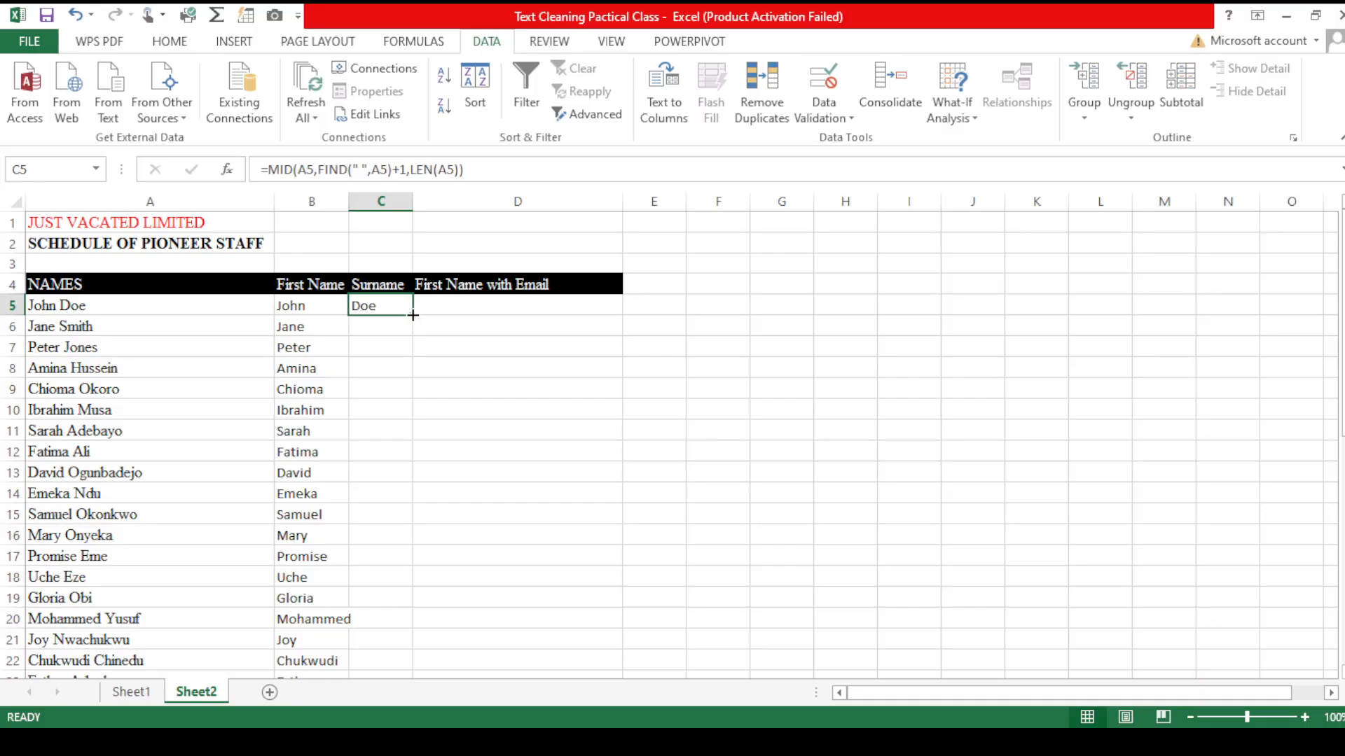
left_click(413, 315)
double_click(413, 315)
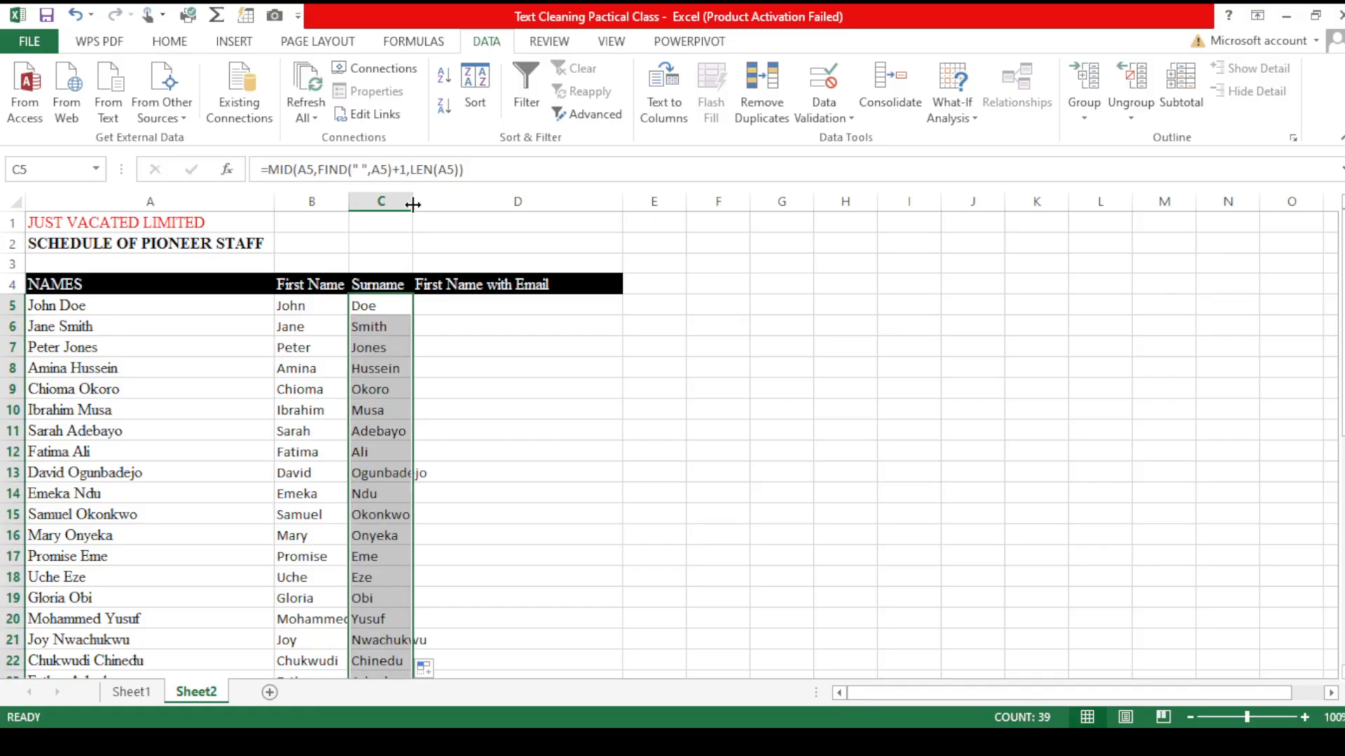
left_click_drag(413, 203, 429, 201)
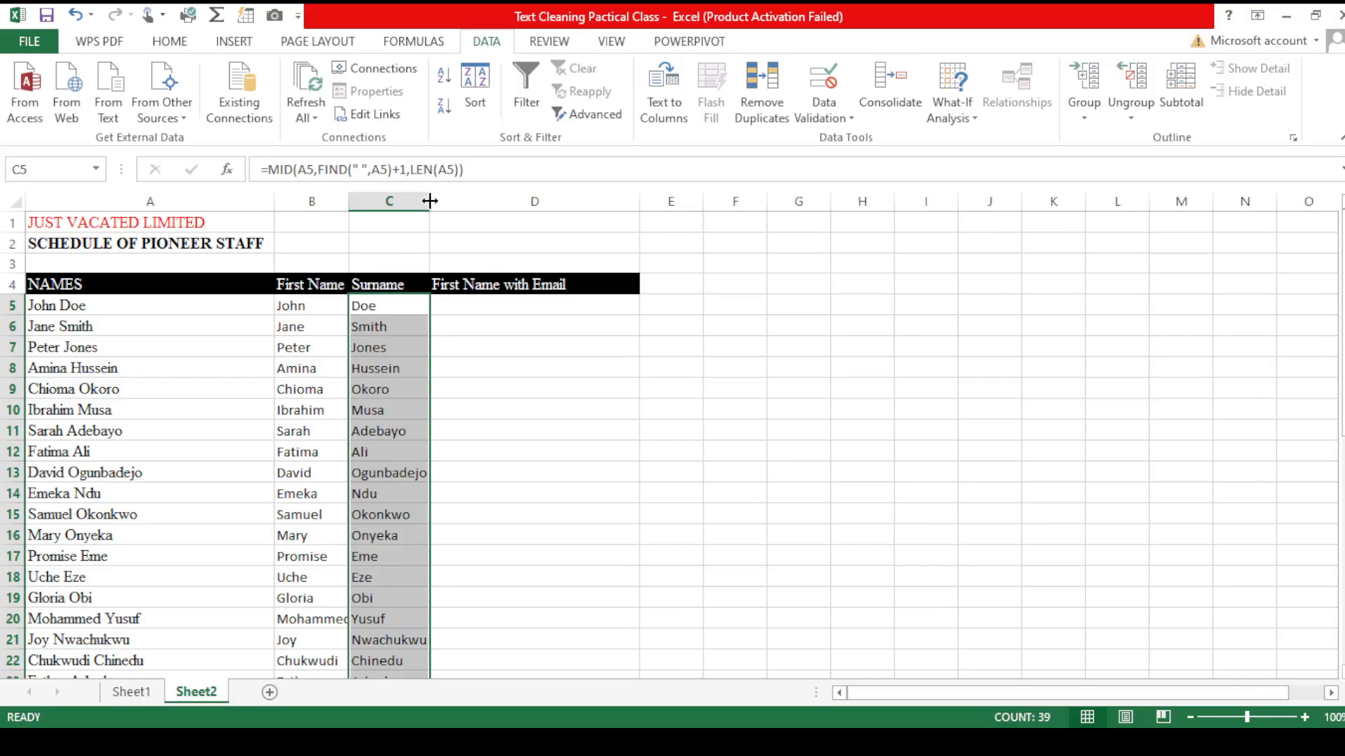
left_click(499, 309)
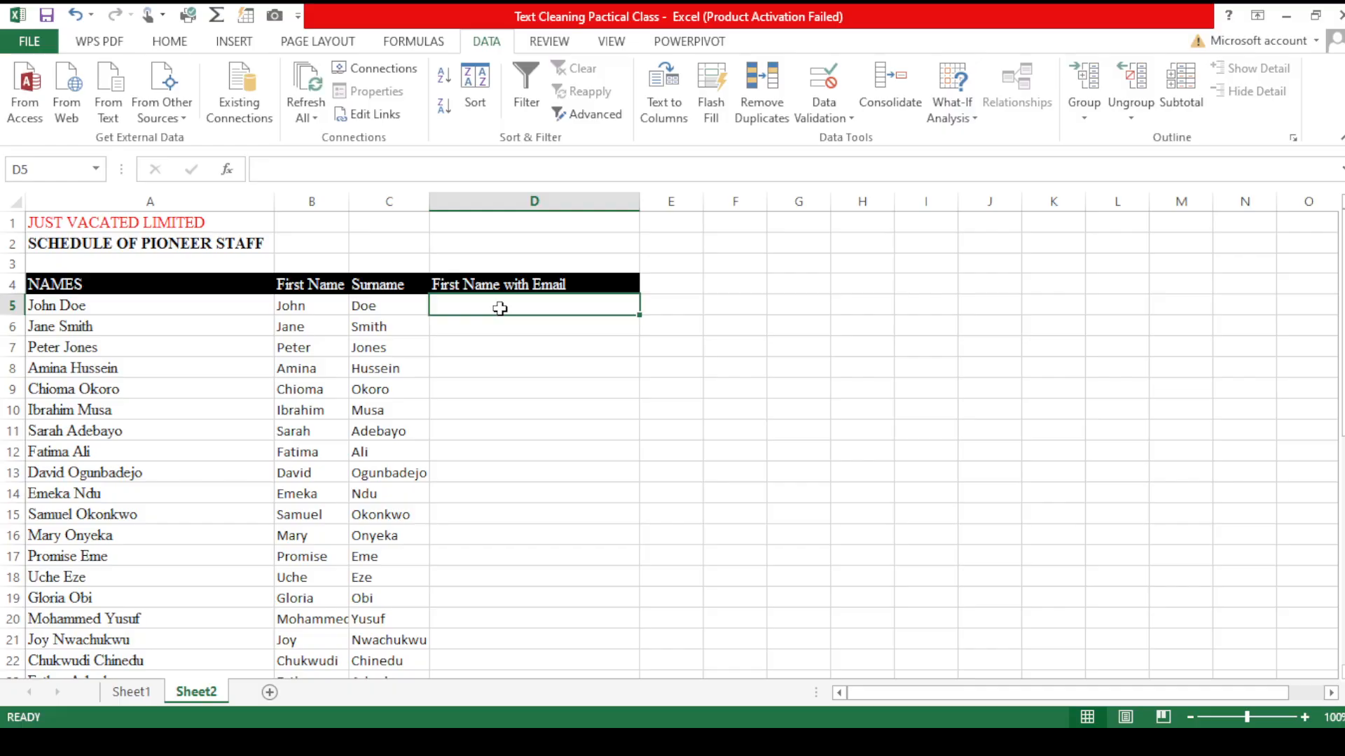
type("=")
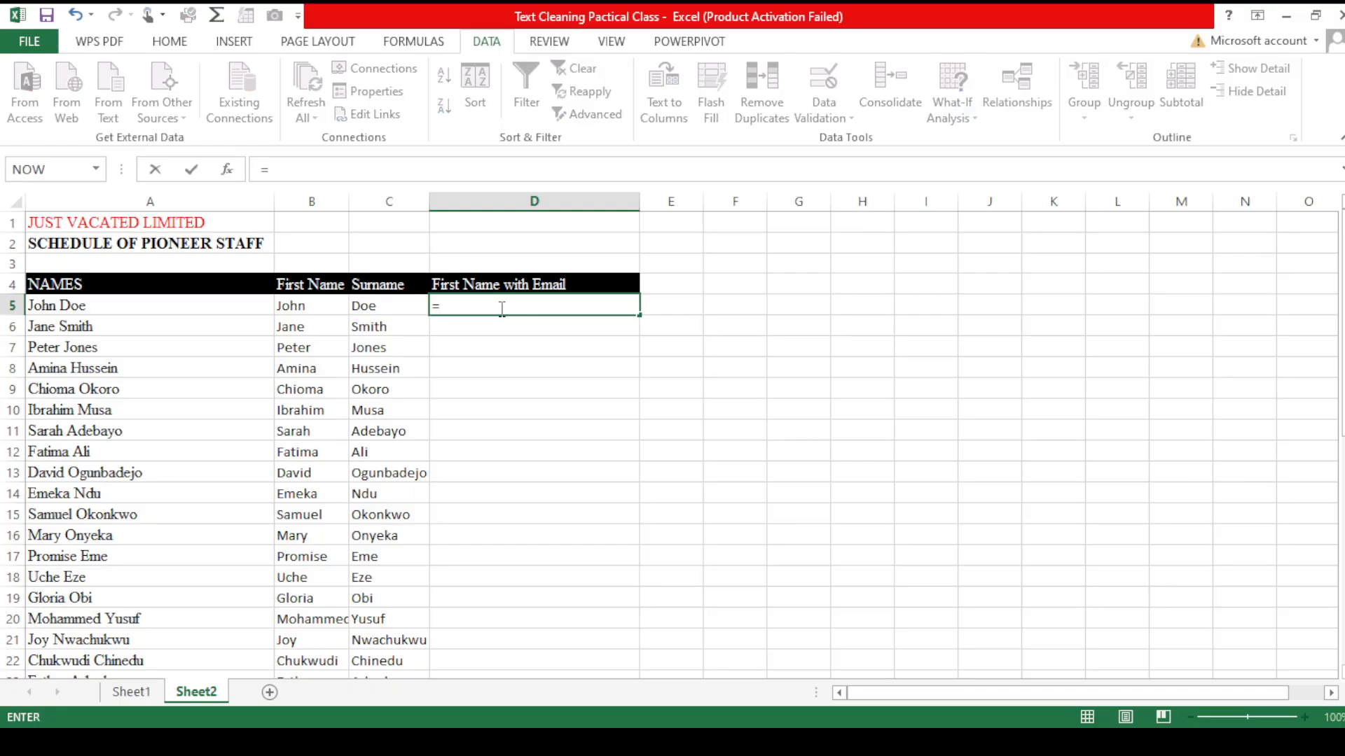
type("lowe")
key("Tab")
left_click(334, 304)
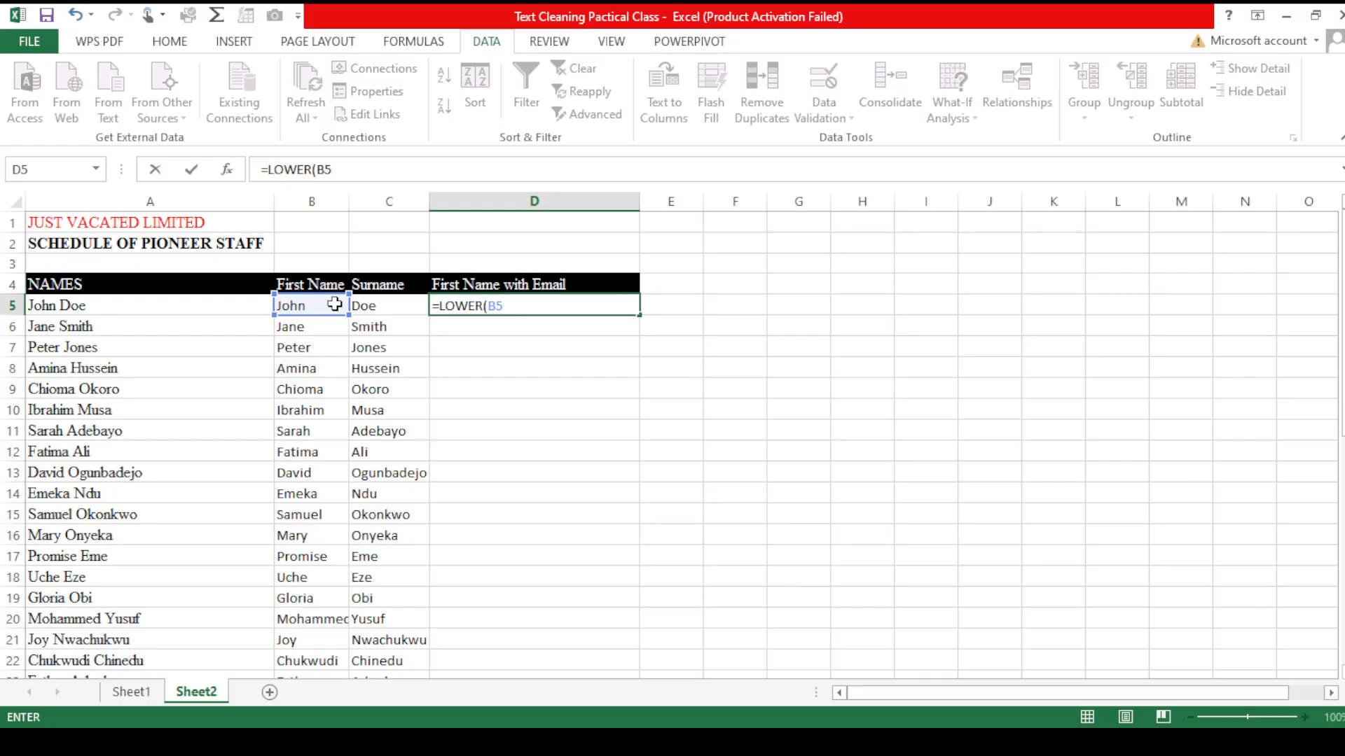
type("& \".\" &")
left_click(375, 308)
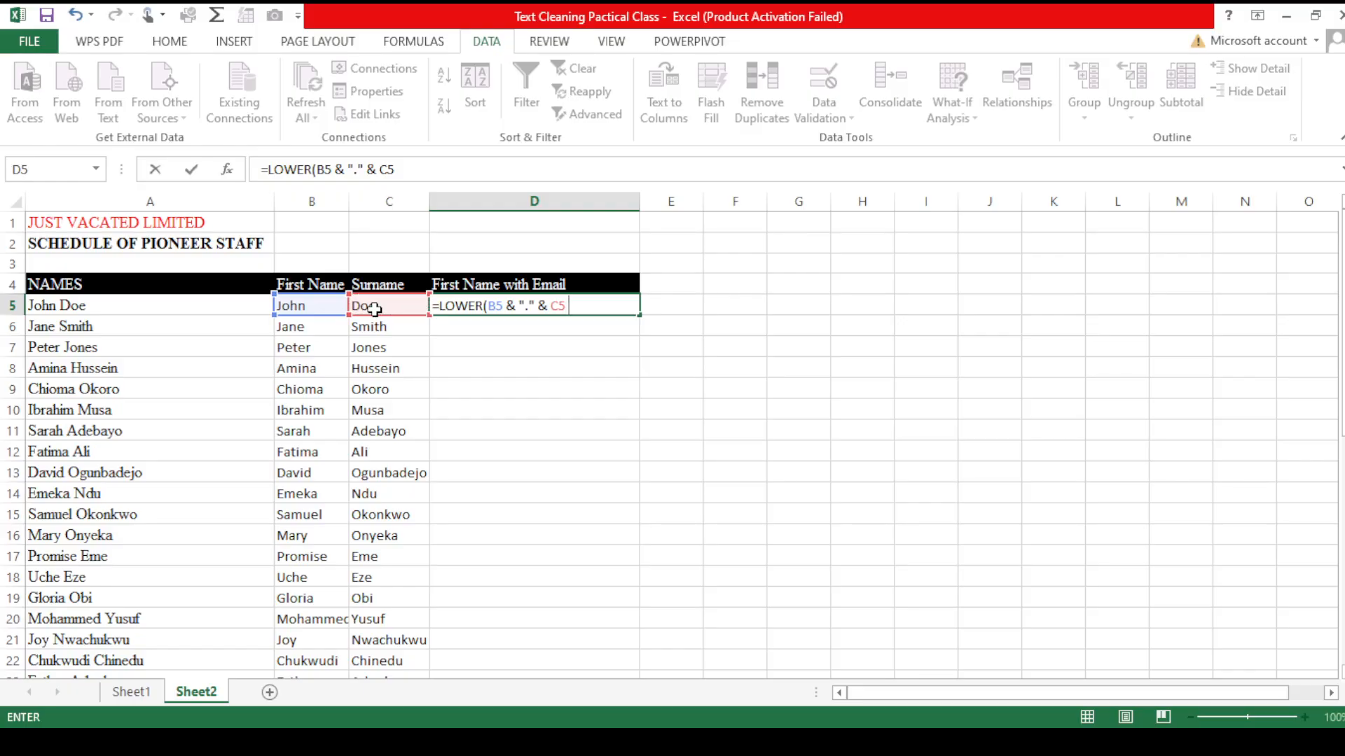
type("& \"@gmai")
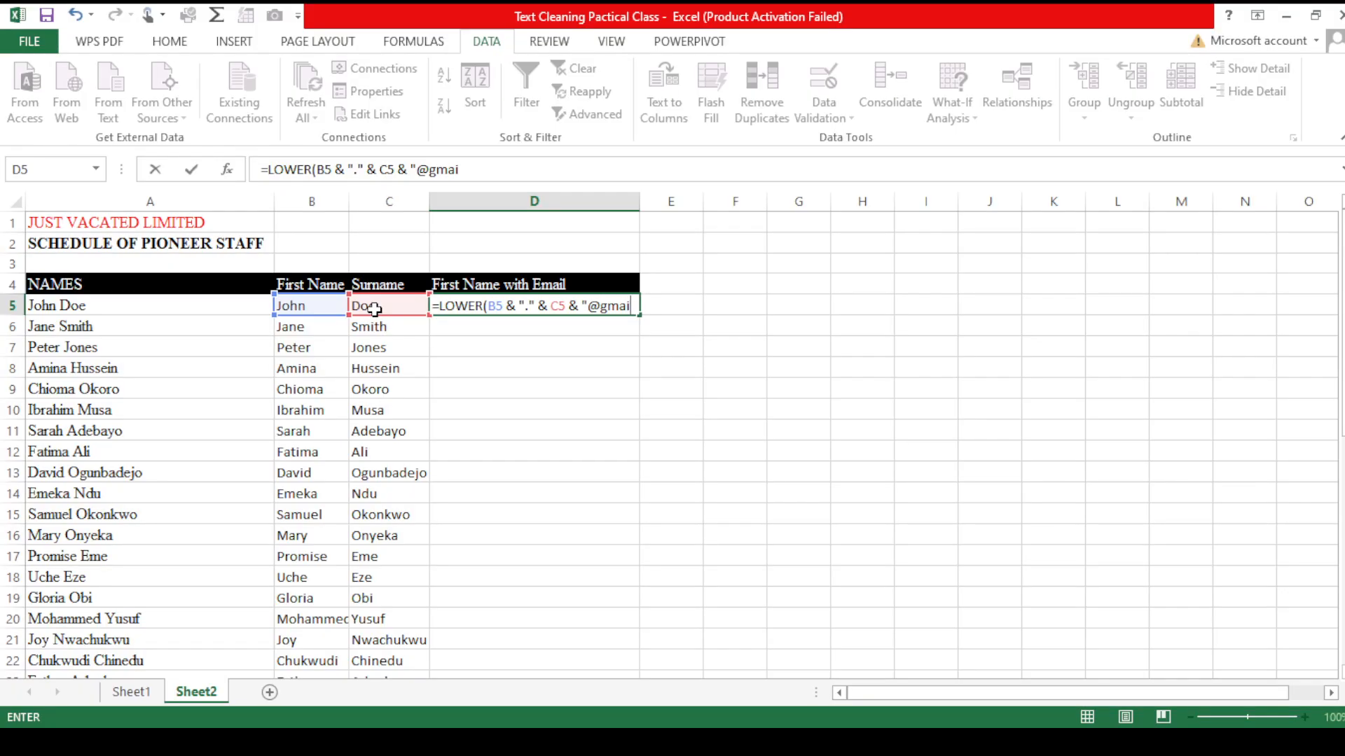
type("l.com")
type("\")")
key("Return")
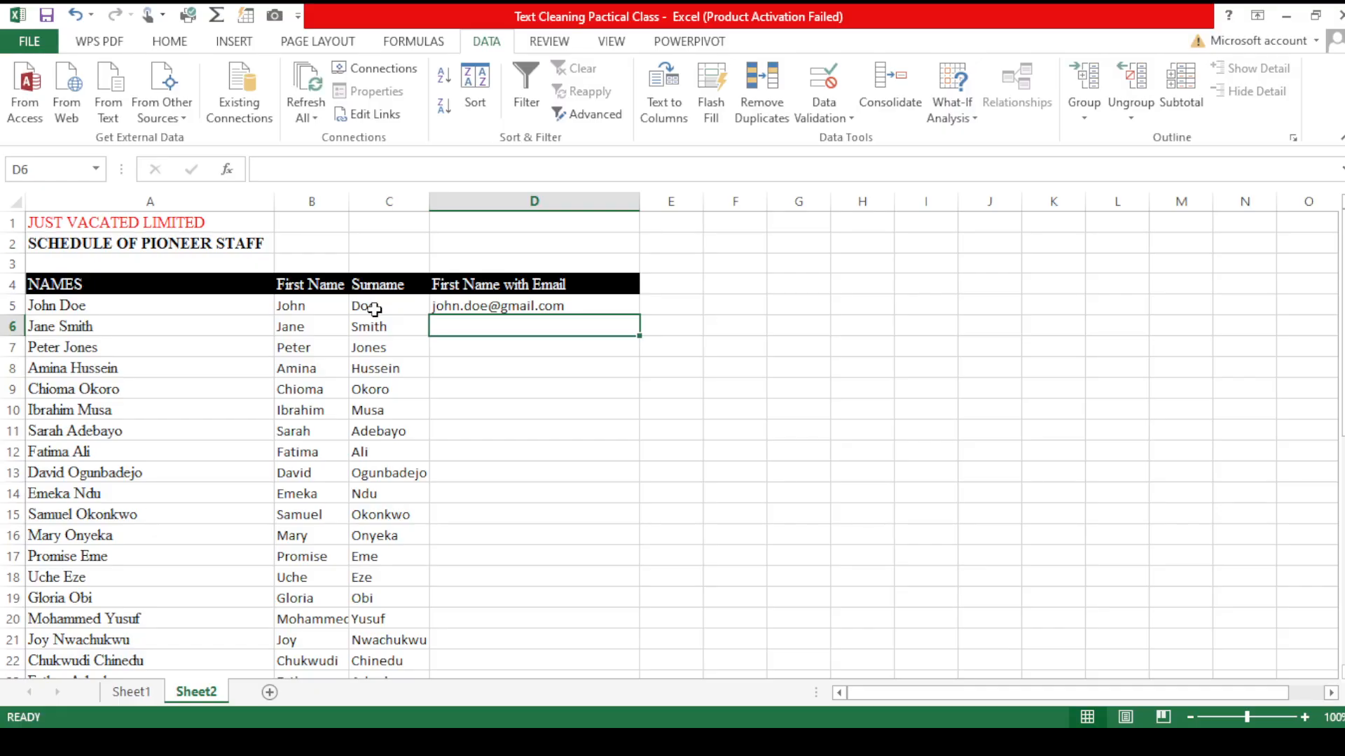
Step: Fill the email formula down column D for every name in the list
left_click(471, 309)
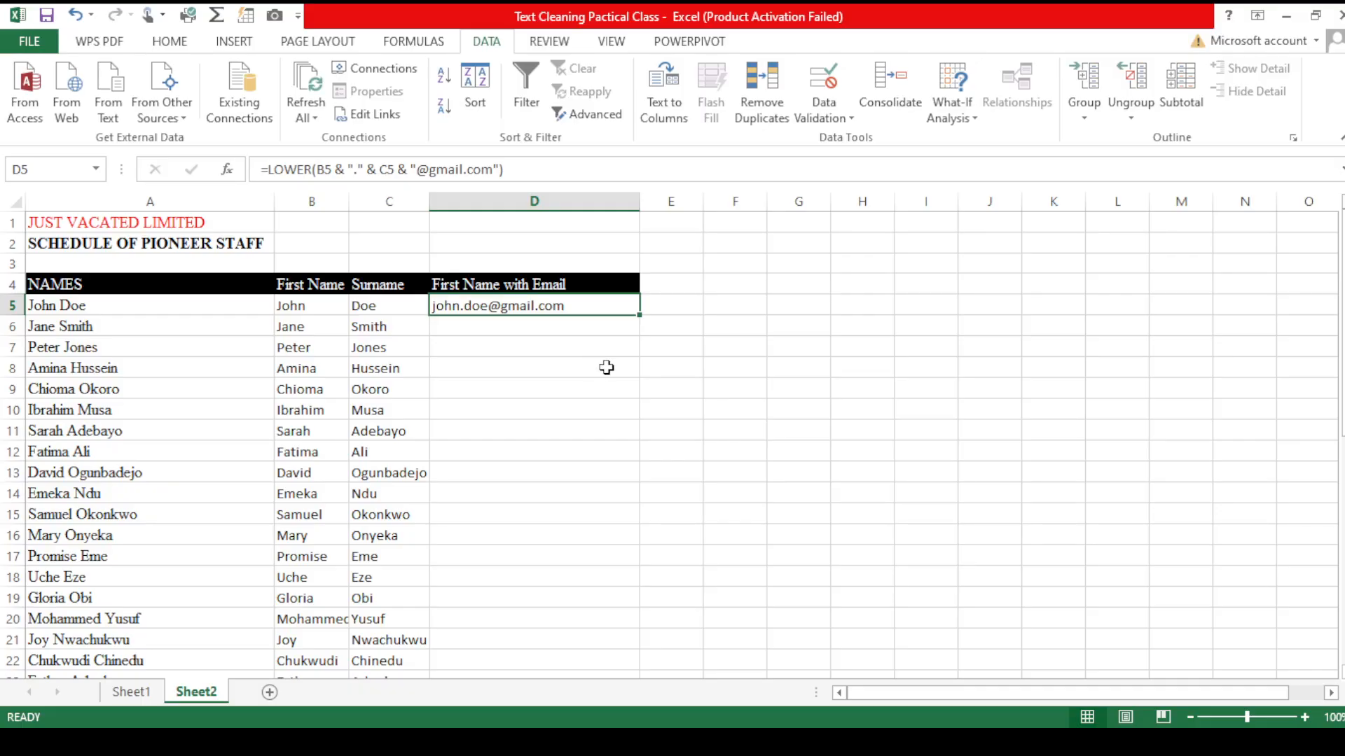
double_click(640, 314)
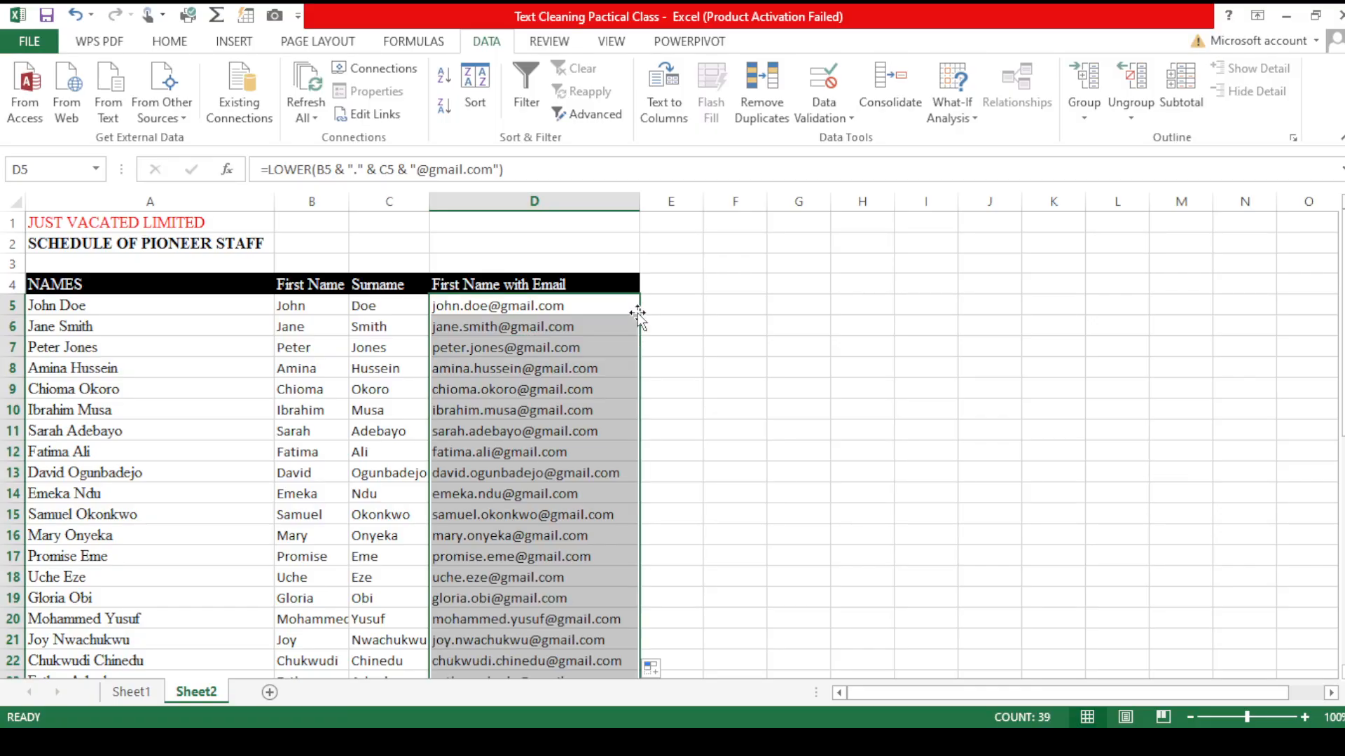